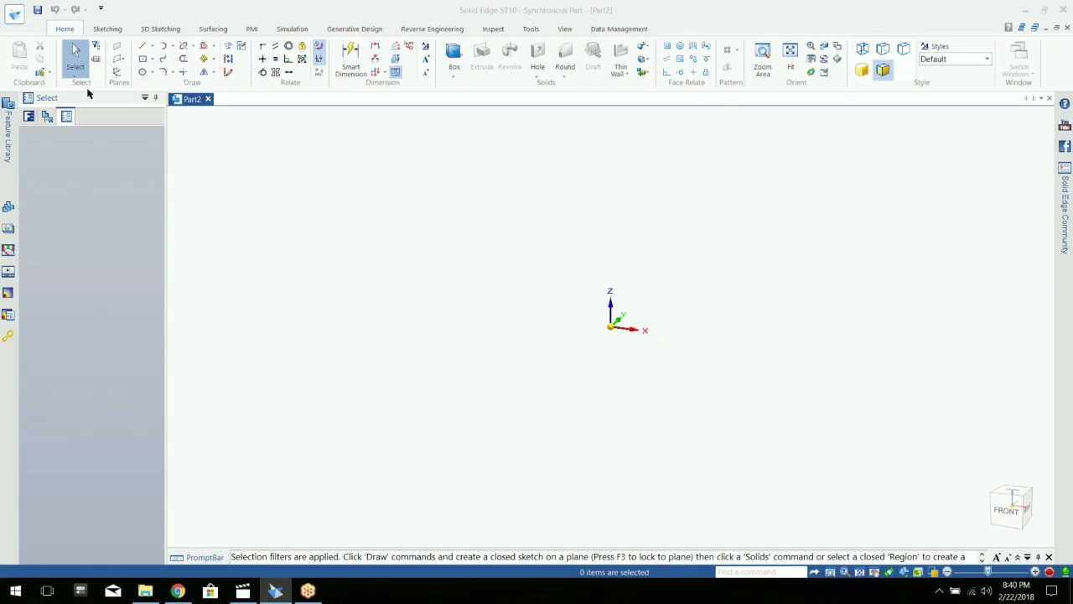
Sketch a centre rectangle on the front plane, centred on the origin.
left_click(151, 60)
left_click(163, 84)
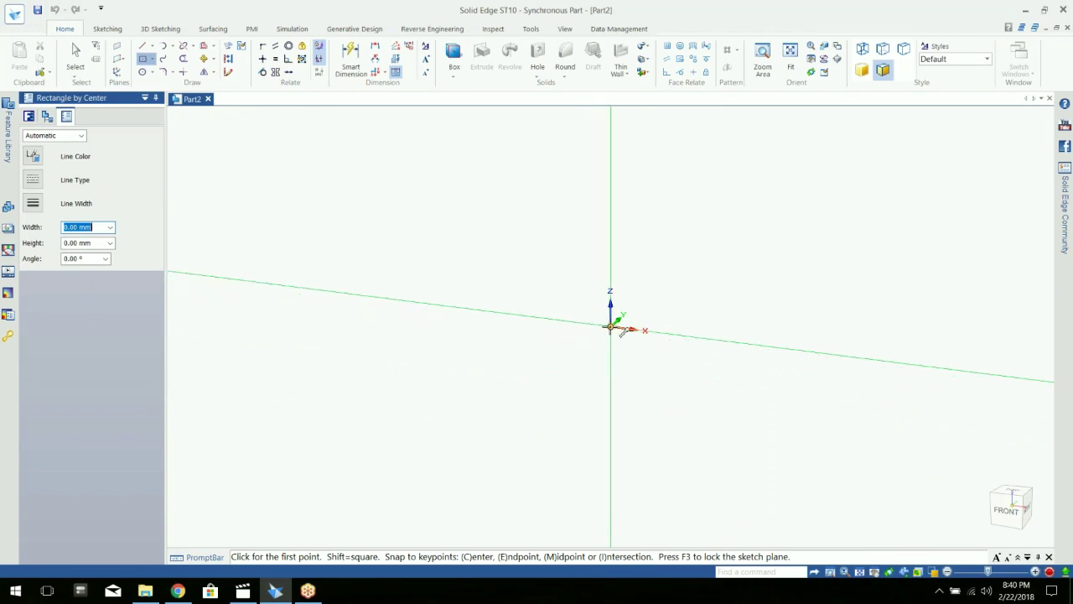
key("F3")
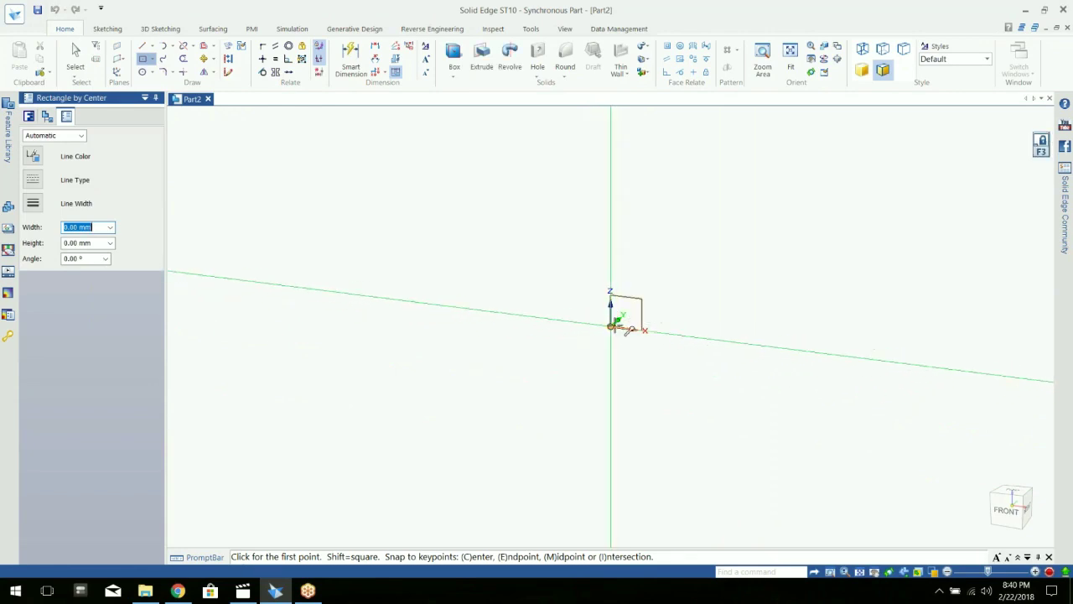
left_click(610, 327)
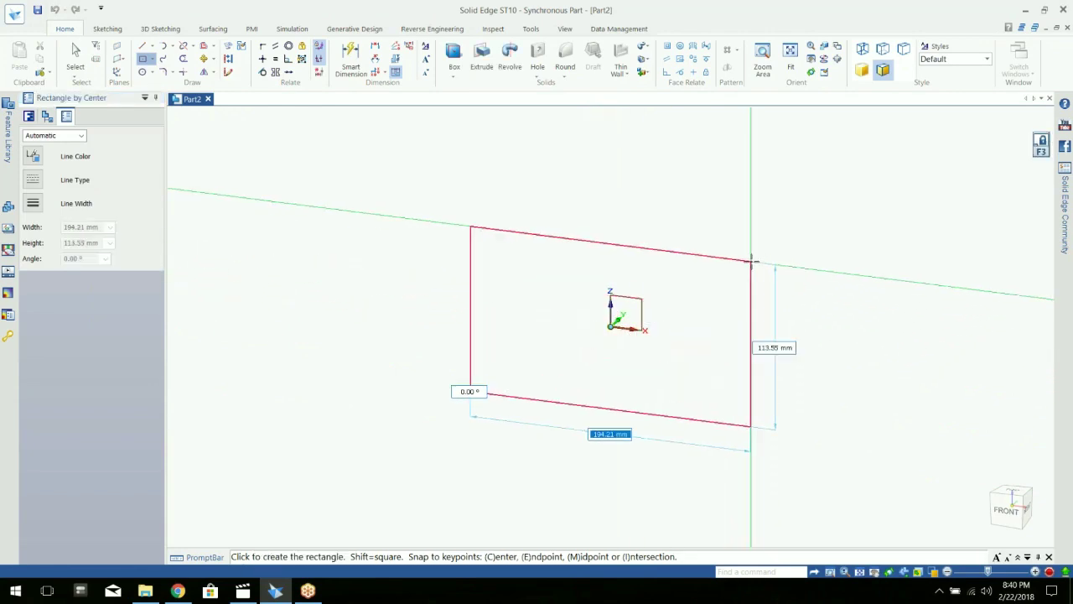
left_click(782, 260)
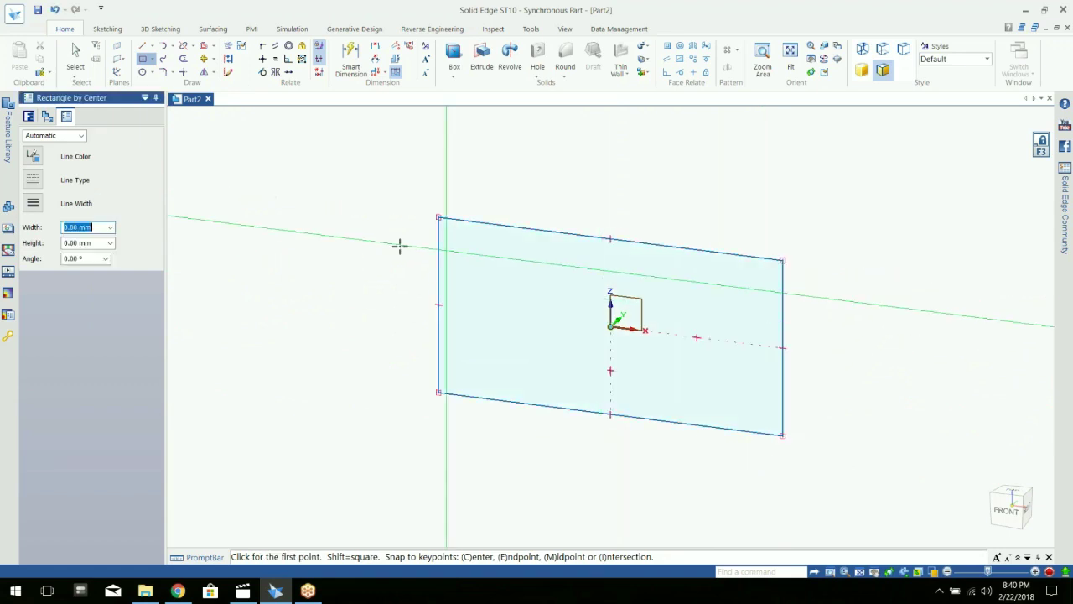
key("Escape")
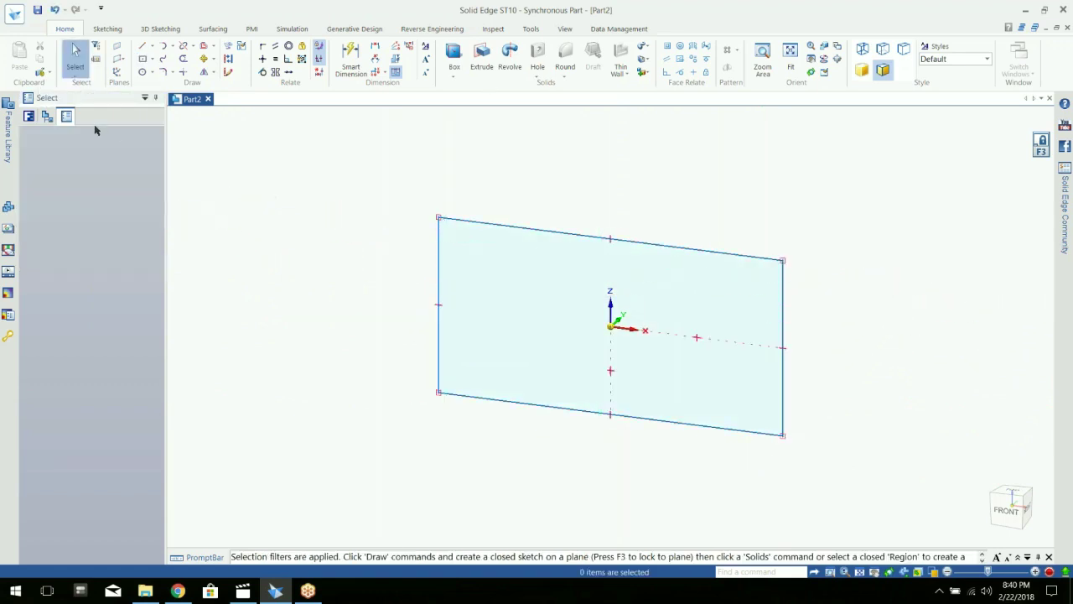
Extrude the rectangle region into the solid block Protrusion 1.
left_click(96, 46)
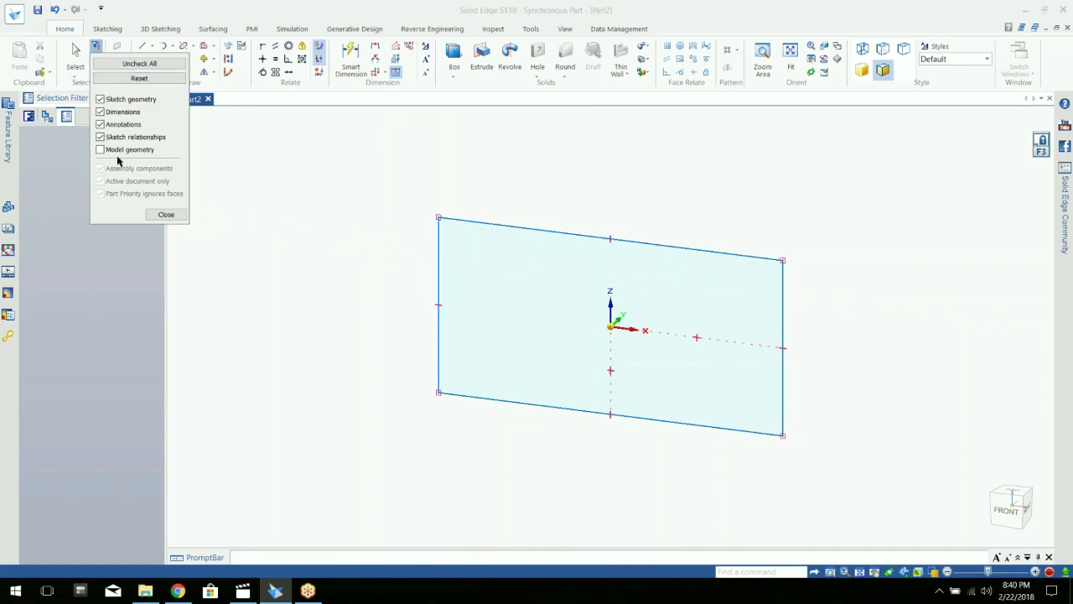
left_click(166, 214)
left_click(562, 292)
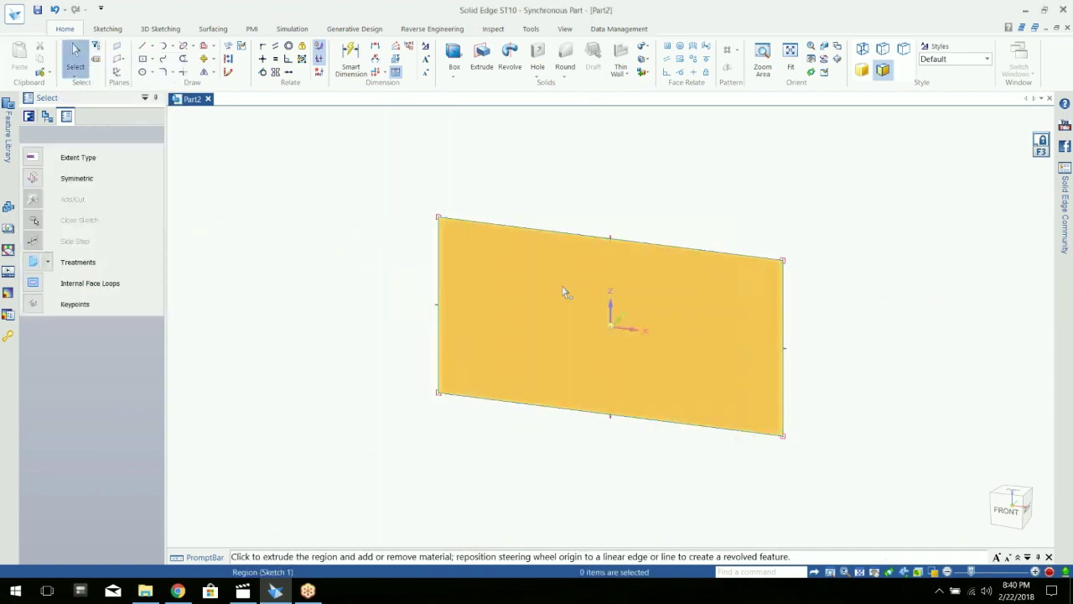
left_click(558, 297)
left_click(549, 302)
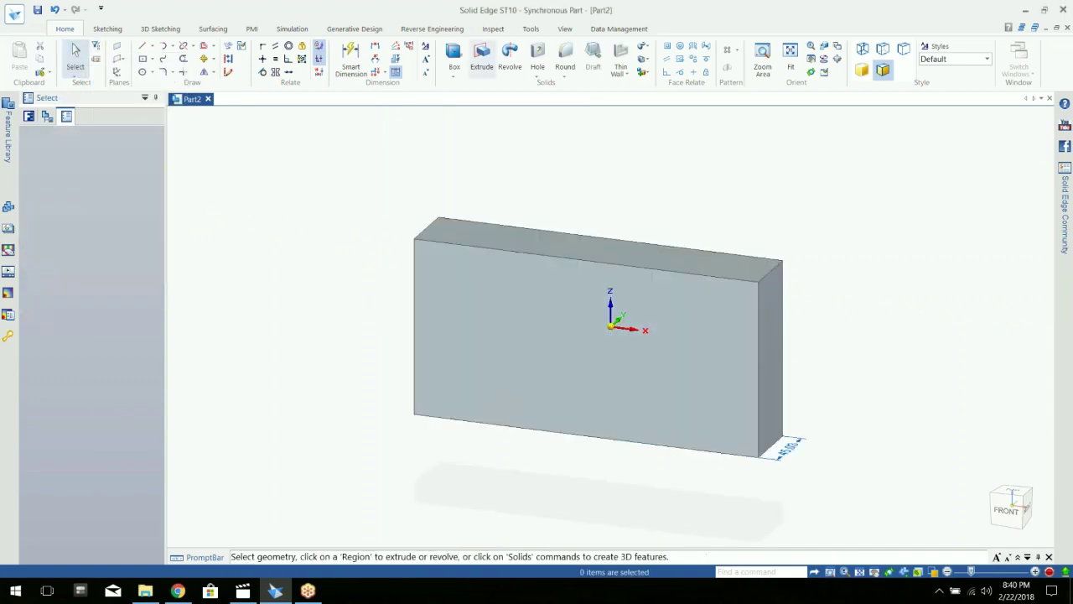
middle_click_drag(568, 341, 642, 301)
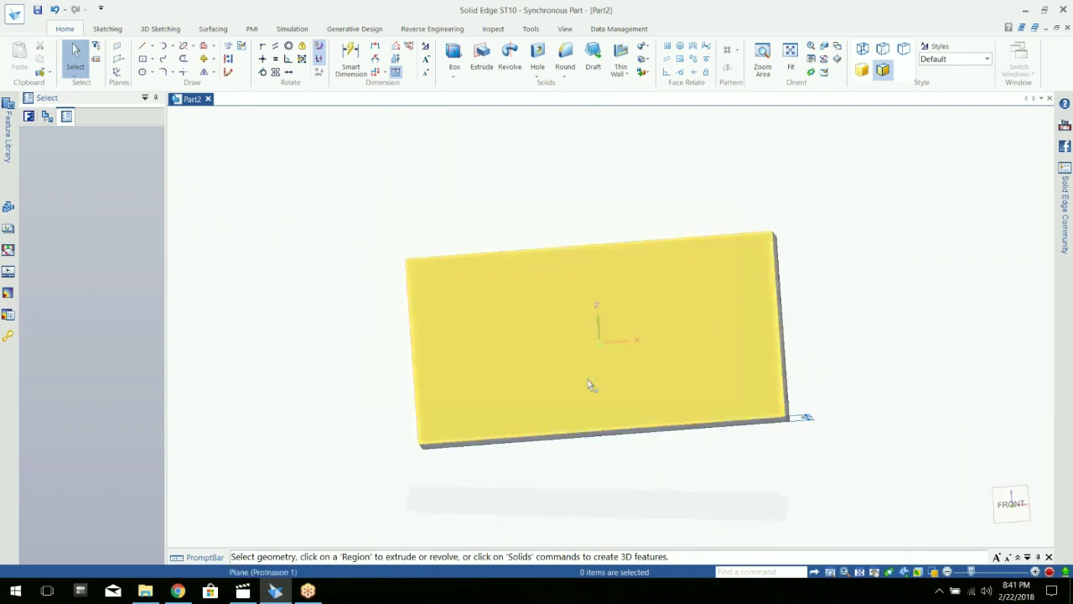
middle_click_drag(589, 381, 579, 344)
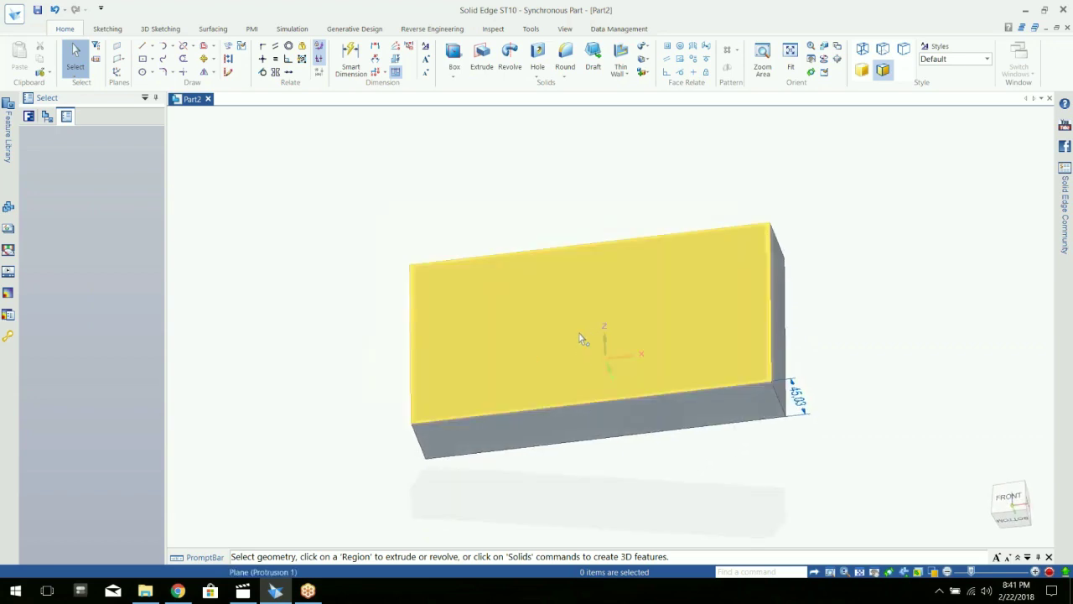
scroll(573, 345, "down", 3)
scroll(582, 335, "up", 6)
scroll(585, 339, "up", 2)
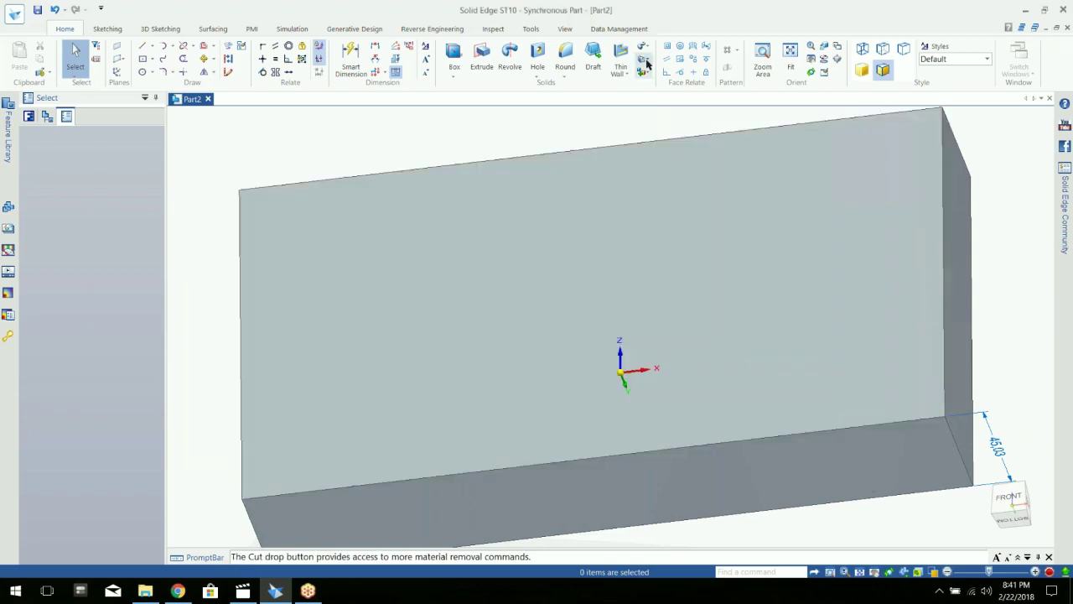
left_click(643, 59)
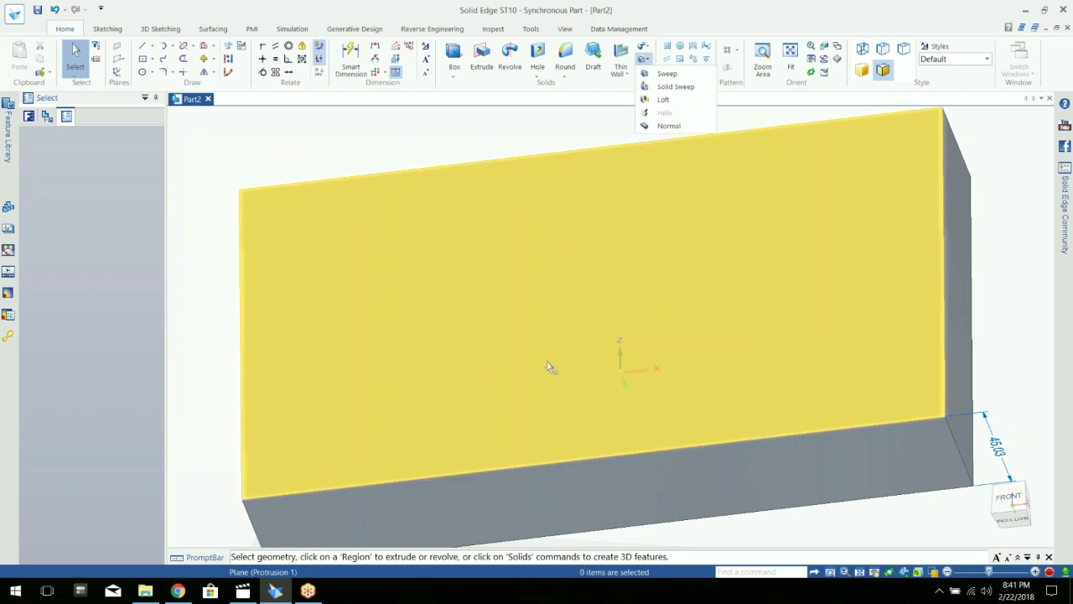
middle_click_drag(549, 367, 549, 465)
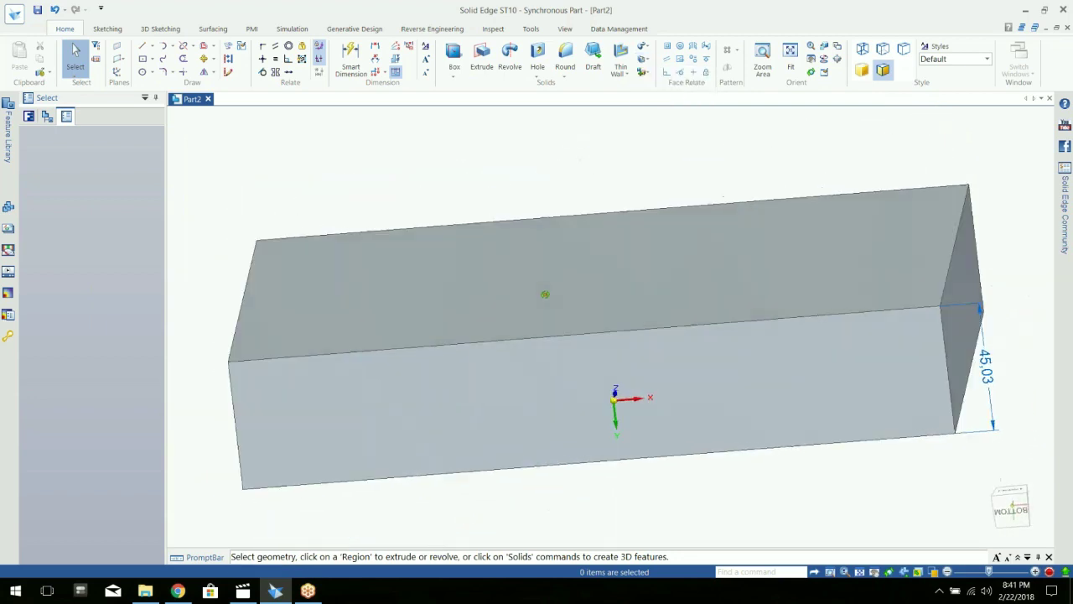
middle_click_drag(545, 294, 549, 377)
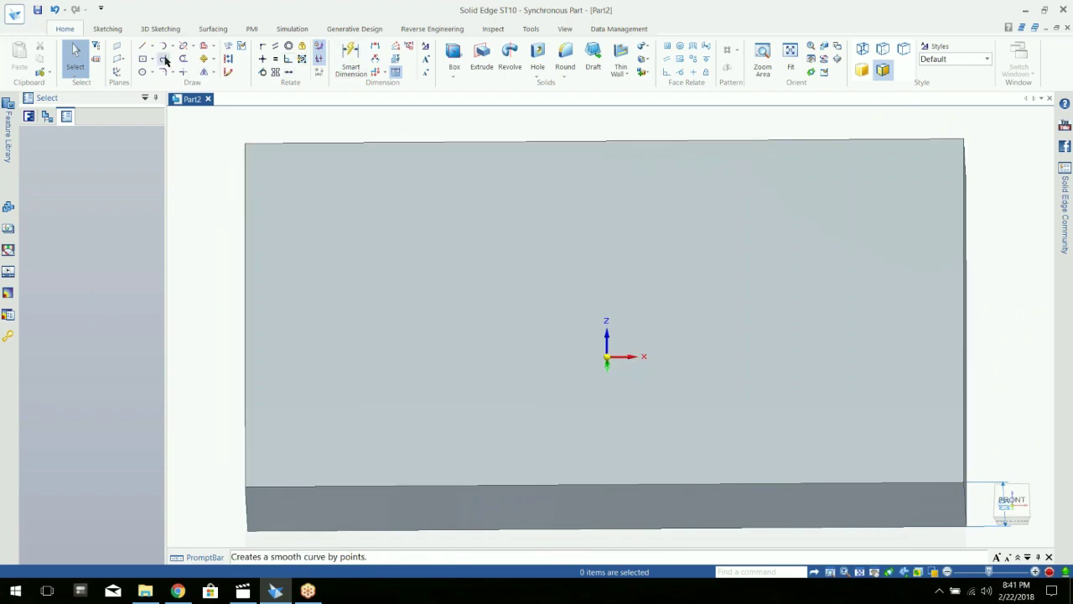
Draw a long wavy, hook-shaped freeform curve across the block's front face.
left_click(165, 59)
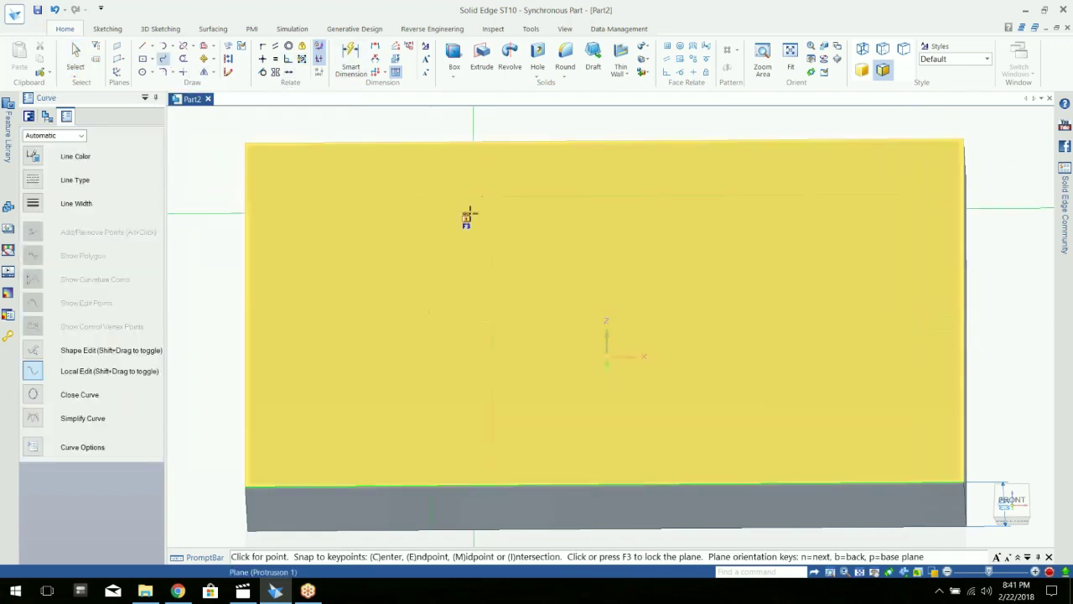
key("F3")
left_click(382, 340)
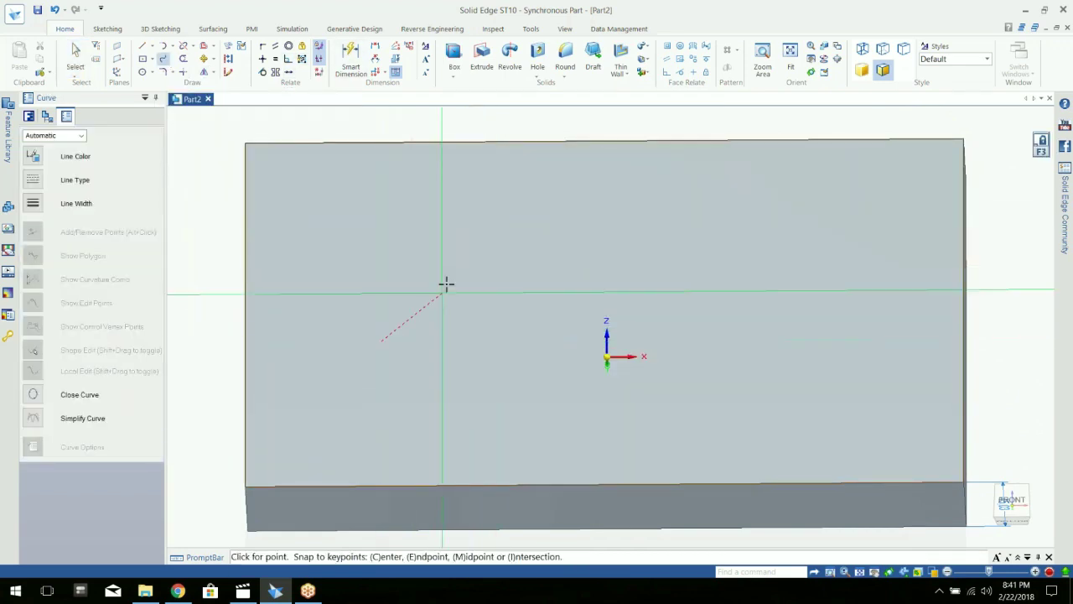
mouse_move(446, 285)
left_mouse_down()
mouse_move(503, 260)
mouse_move(662, 234)
mouse_move(804, 311)
mouse_move(841, 283)
mouse_move(874, 345)
mouse_move(820, 390)
mouse_move(692, 312)
mouse_move(609, 312)
mouse_move(498, 356)
mouse_move(428, 417)
mouse_move(382, 418)
mouse_move(372, 389)
mouse_move(456, 337)
mouse_move(479, 307)
mouse_move(493, 317)
mouse_move(430, 337)
mouse_move(441, 331)
mouse_move(574, 259)
mouse_move(546, 263)
mouse_move(665, 270)
mouse_move(793, 335)
mouse_move(751, 330)
mouse_move(823, 340)
mouse_move(835, 331)
mouse_move(775, 331)
left_mouse_up()
key("Escape")
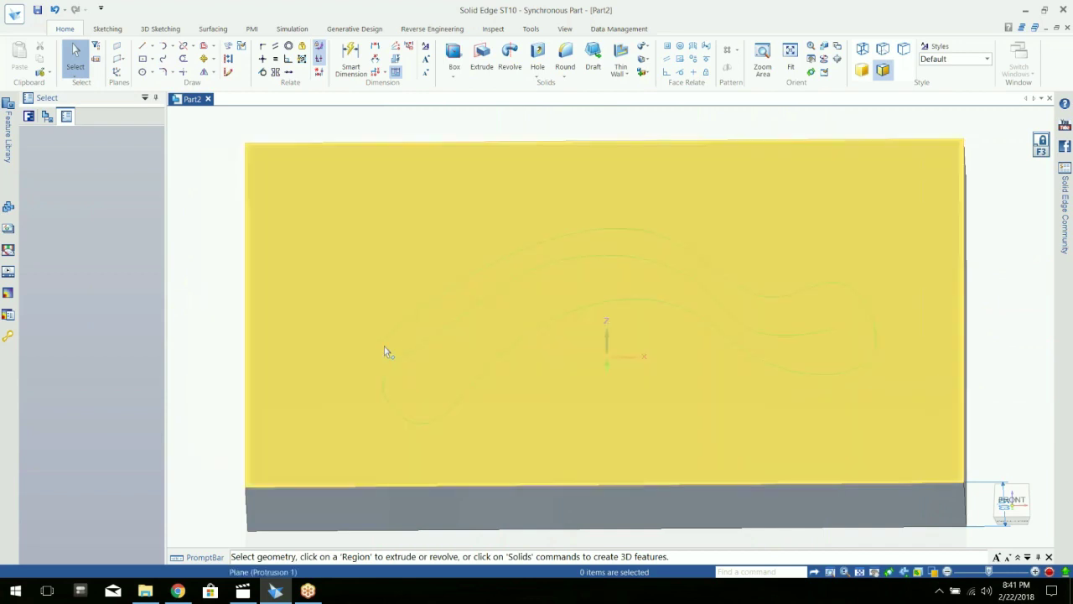
middle_click_drag(384, 346, 419, 319)
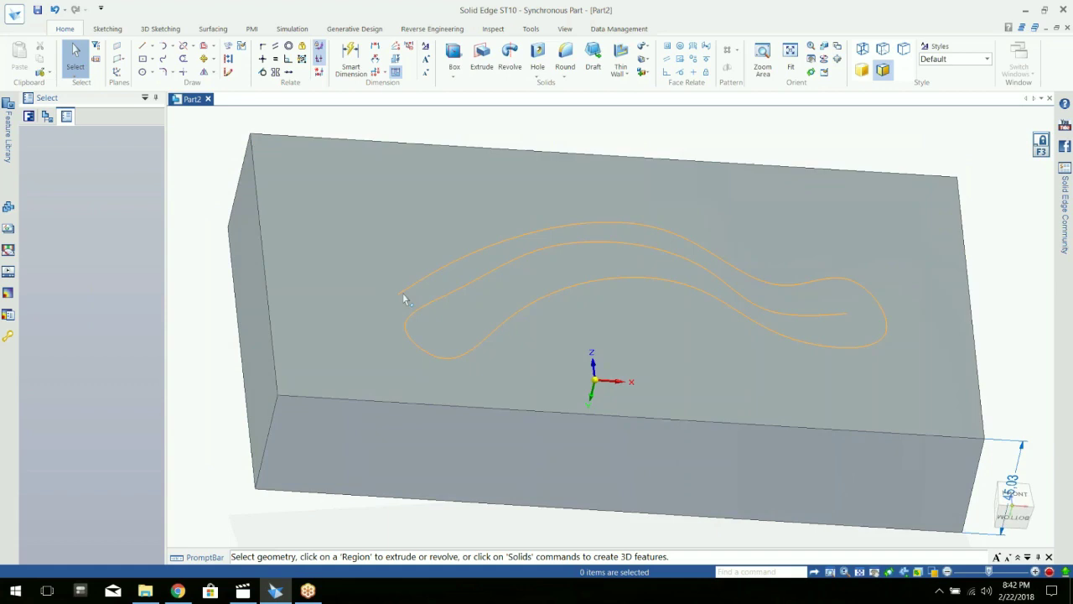
Place a coordinate system at the freeform curve's starting vertex, using End Point keypoint snapping.
scroll(402, 293, "down", 3)
scroll(400, 302, "up", 8)
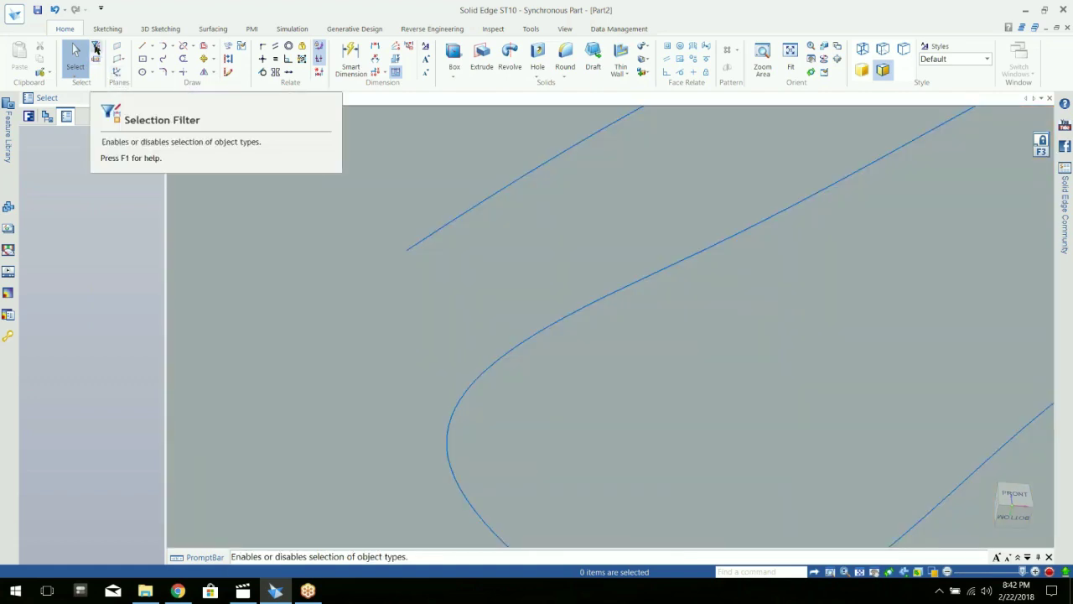
left_click(96, 46)
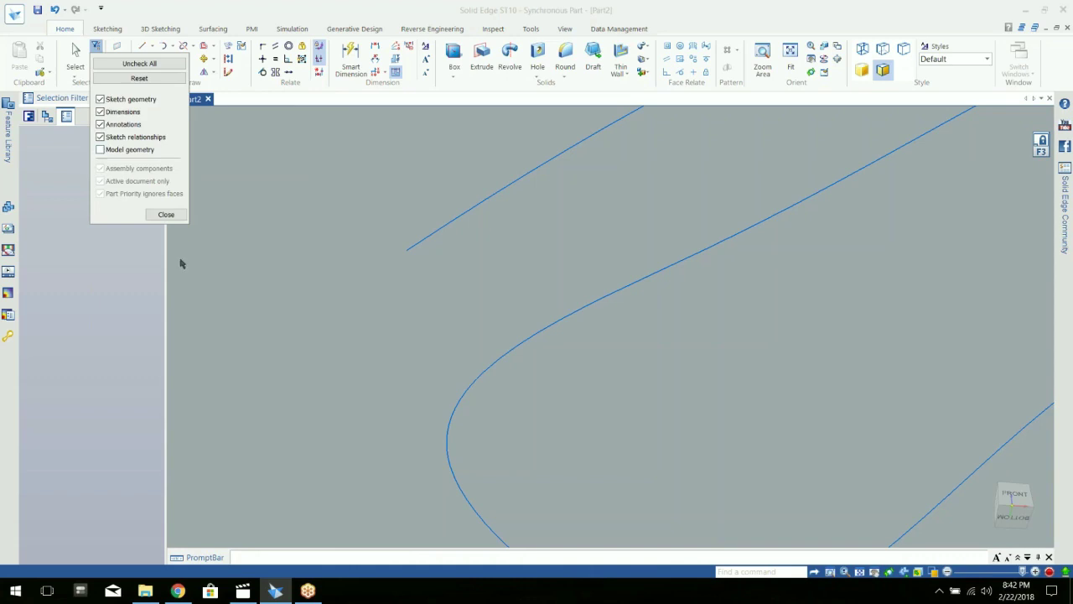
left_click(166, 215)
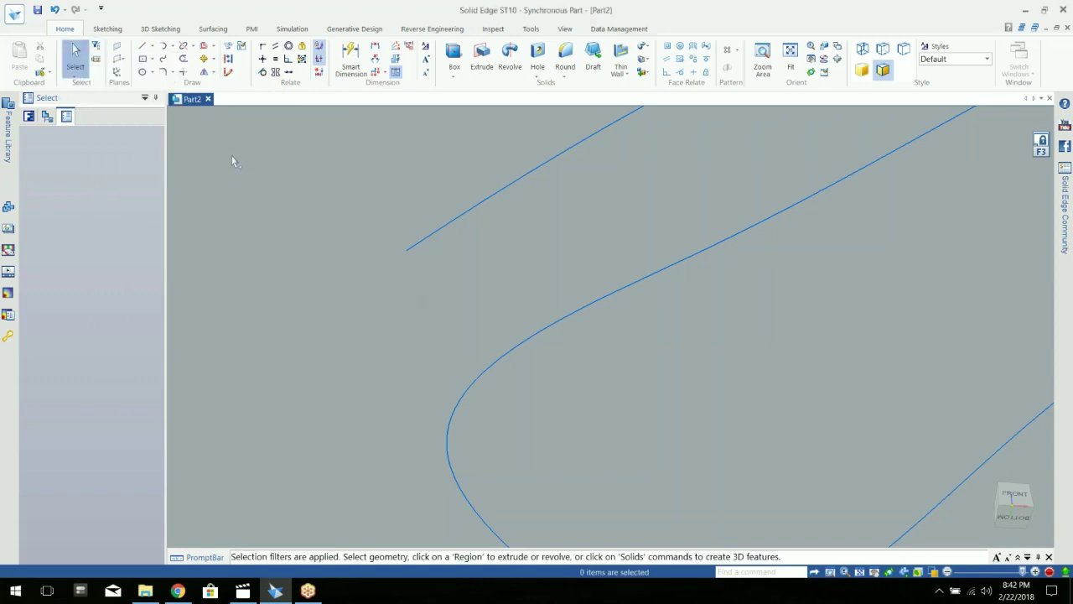
left_click(116, 73)
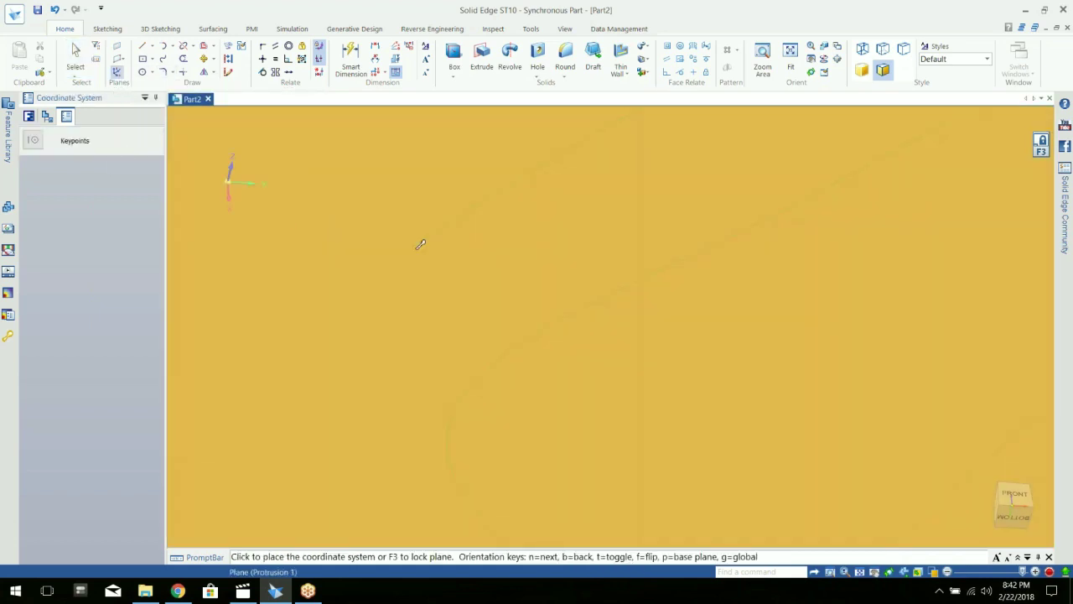
left_click(32, 140)
left_click(58, 200)
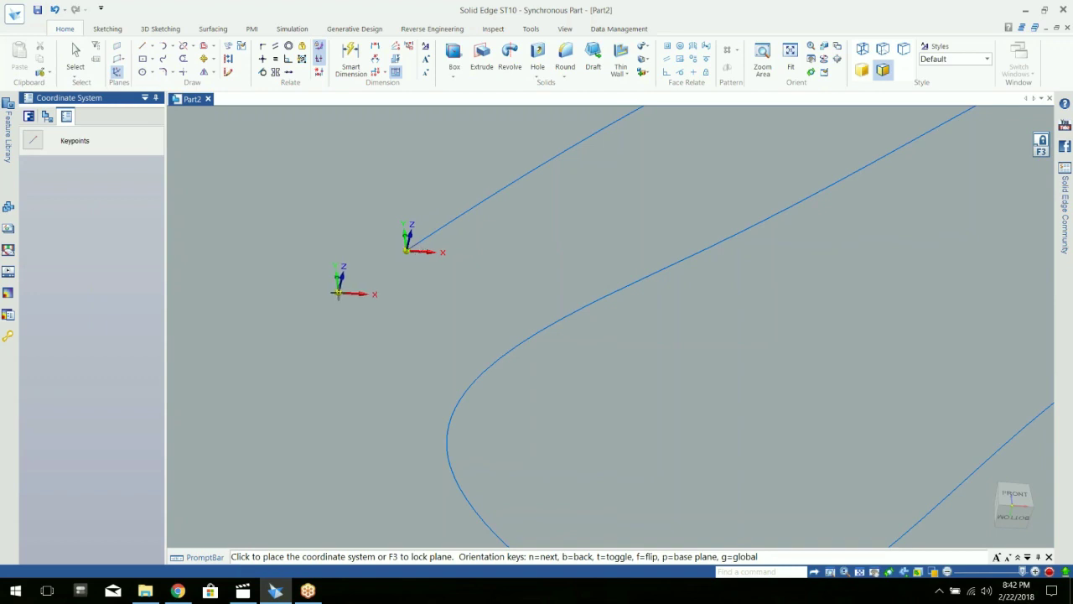
key("Escape")
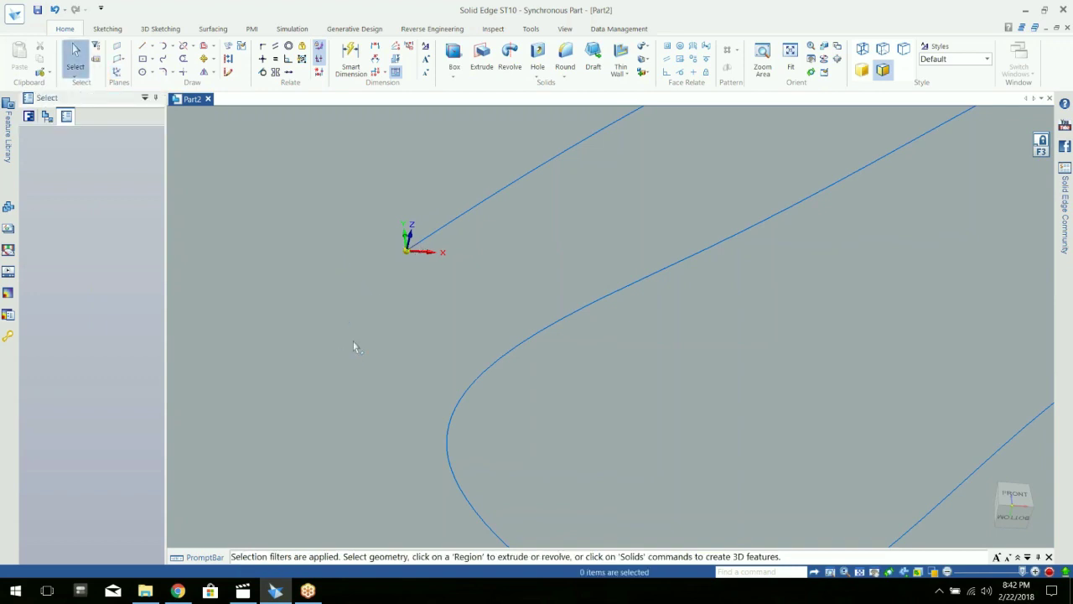
scroll(408, 283, "up", 2)
scroll(409, 283, "down", 4)
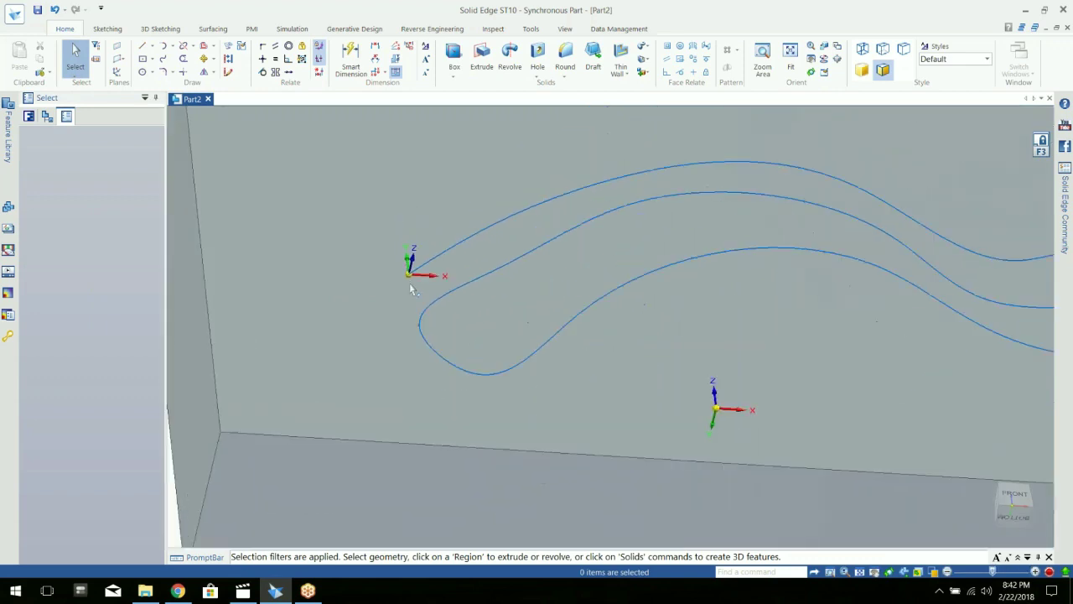
Sketch a 3.51 mm circle centred on the new coordinate system's origin.
scroll(409, 283, "up", 3)
left_click(153, 73)
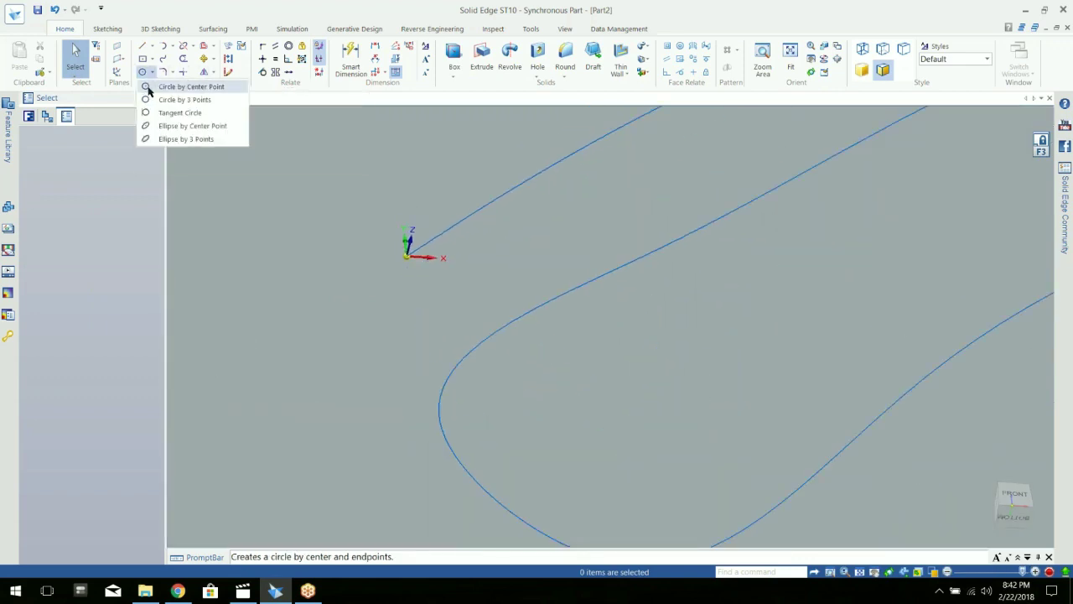
left_click(148, 87)
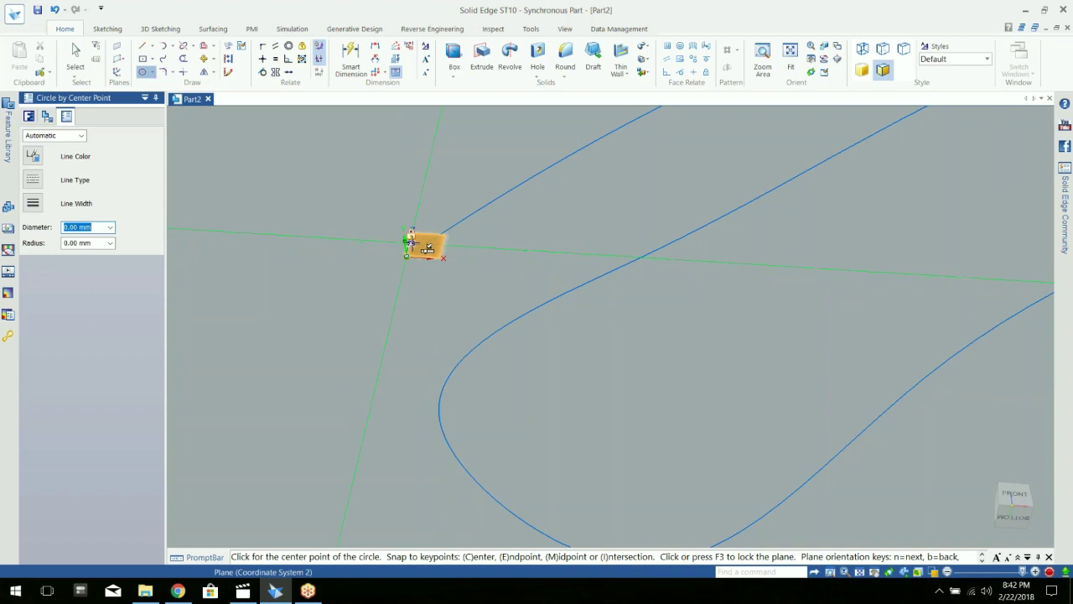
key("F3")
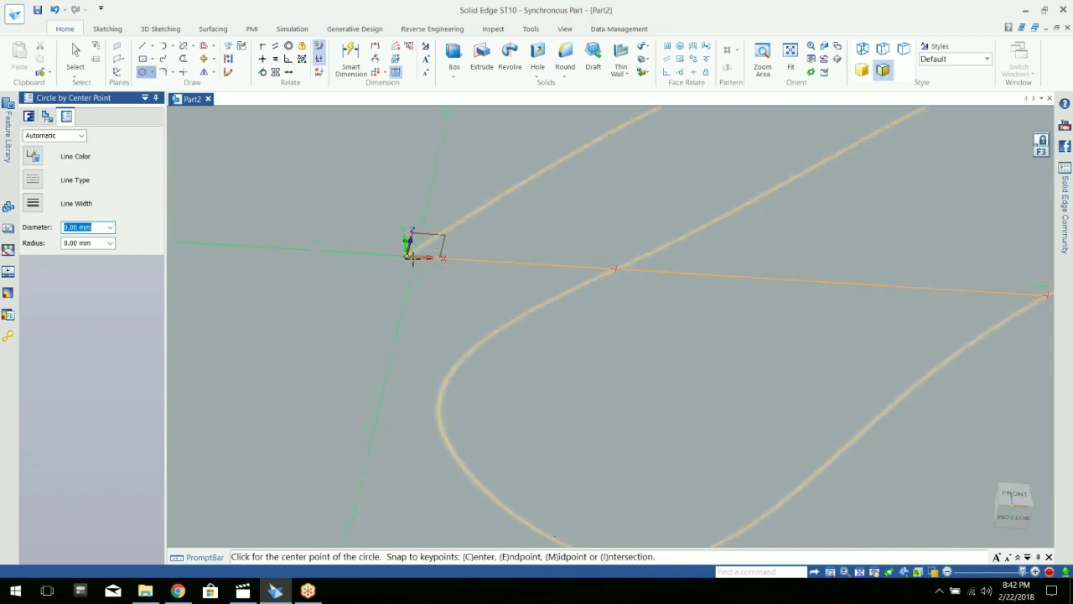
left_click(406, 256)
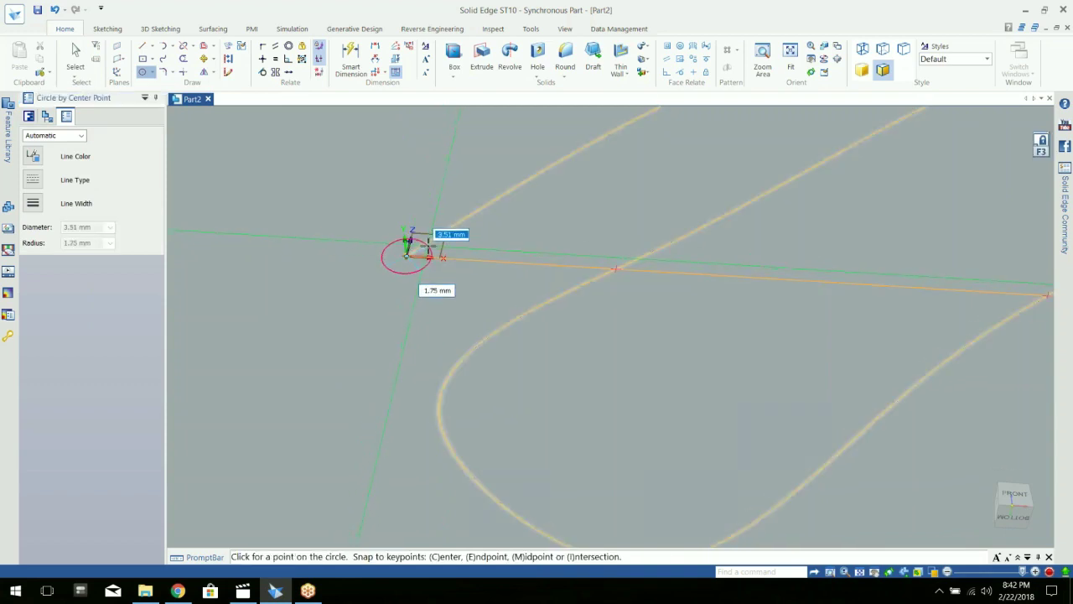
left_click(442, 258)
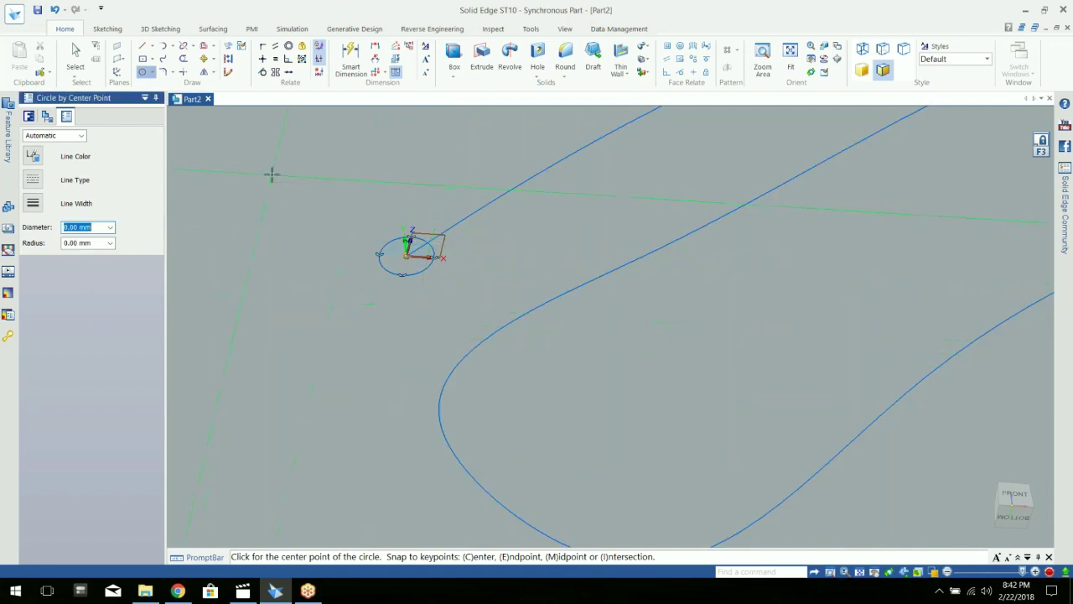
key("Escape")
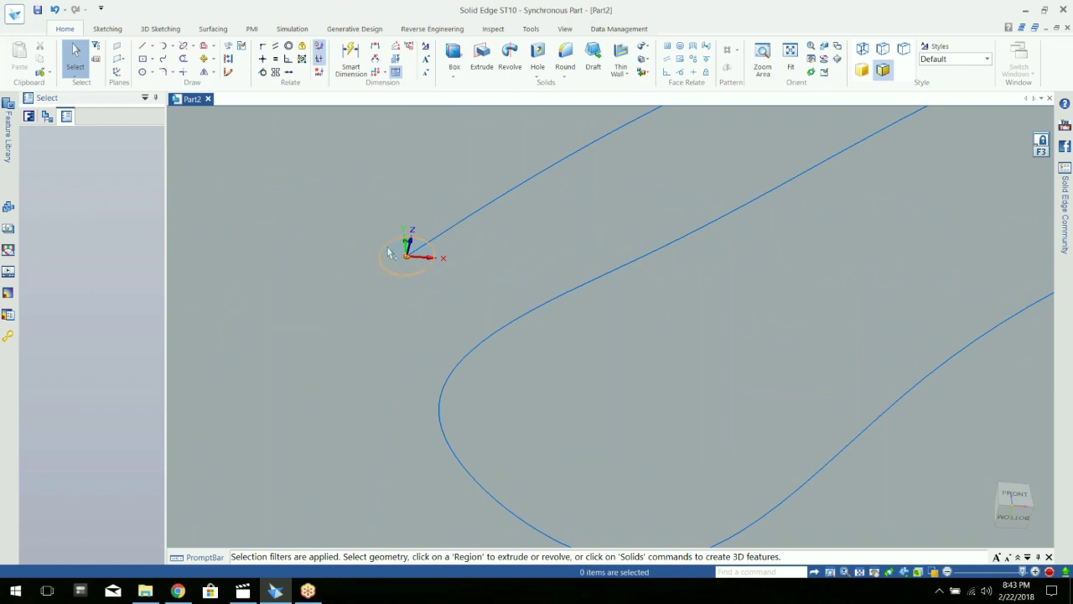
Start a Sweep cutout using the Single path and cross section option.
left_click(647, 61)
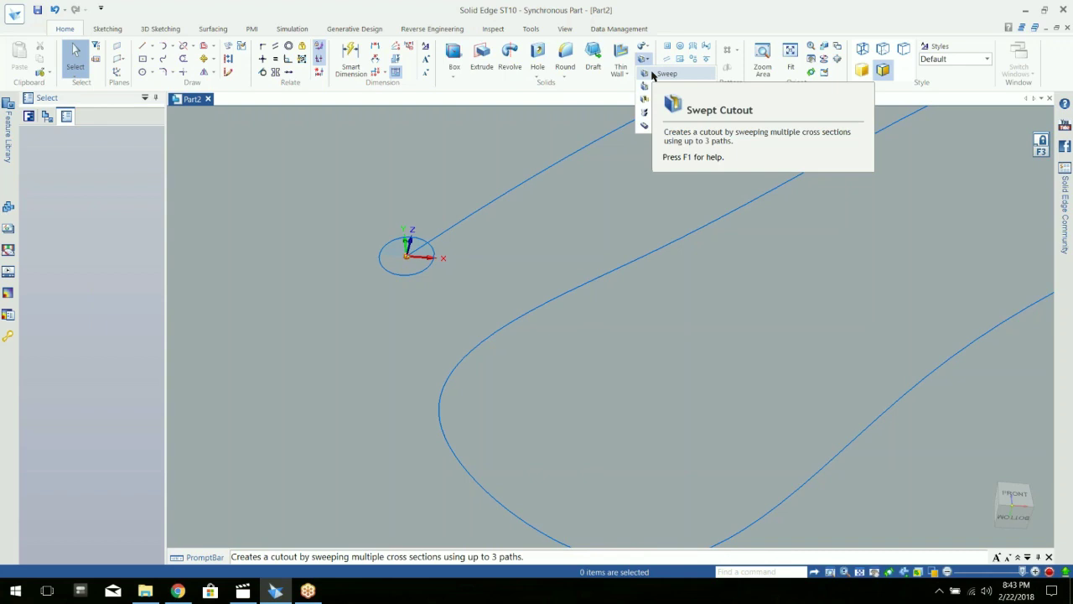
left_click(661, 74)
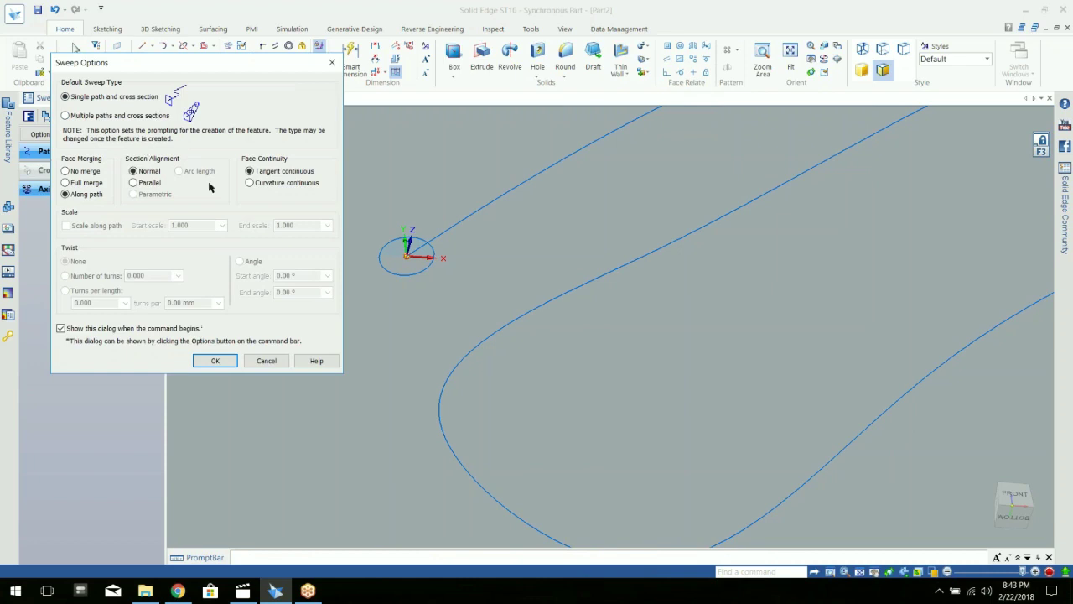
left_click(206, 360)
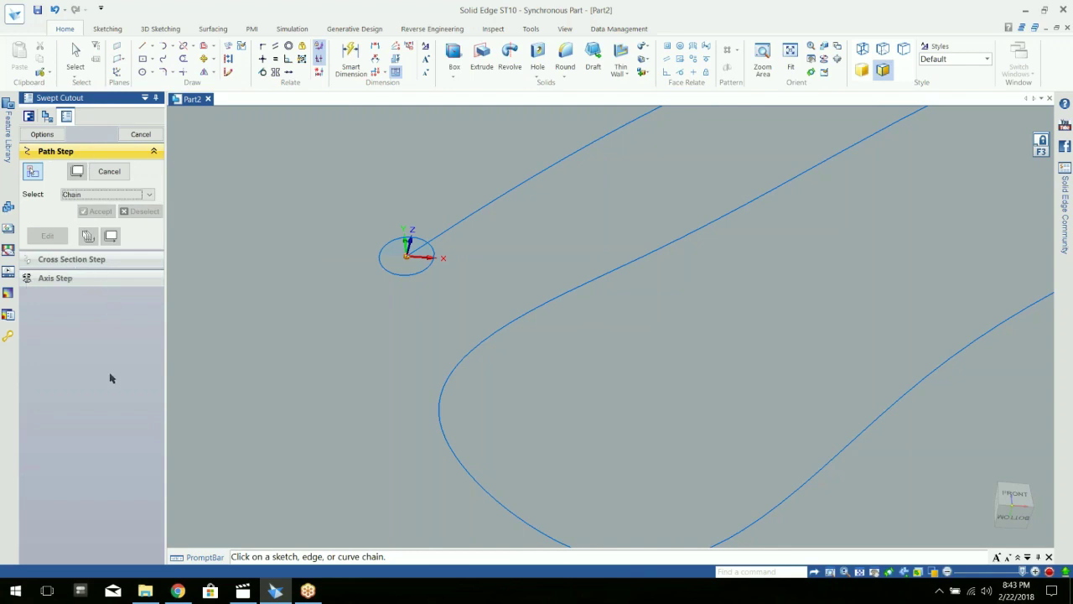
Sweep the small circle along the freeform curve to cut the groove SweptCutout_1.
left_click(451, 231)
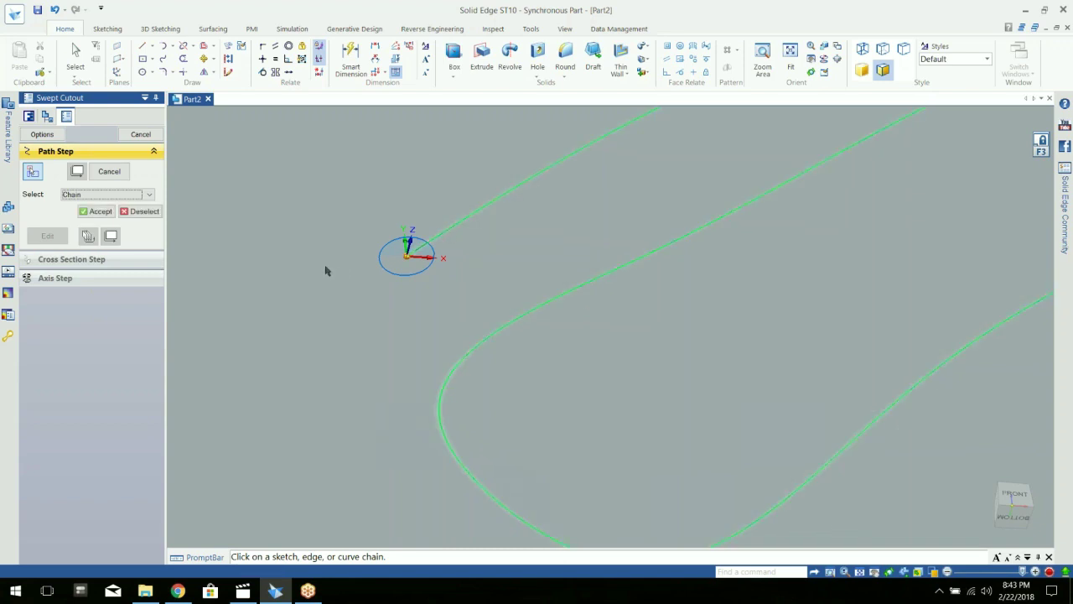
right_click(295, 265)
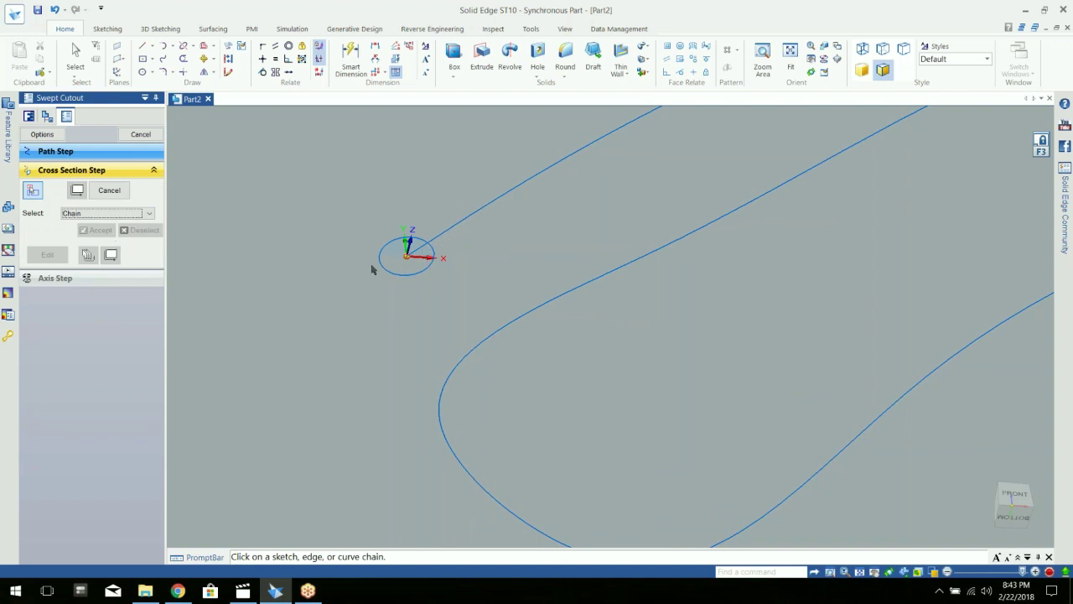
left_click(399, 245)
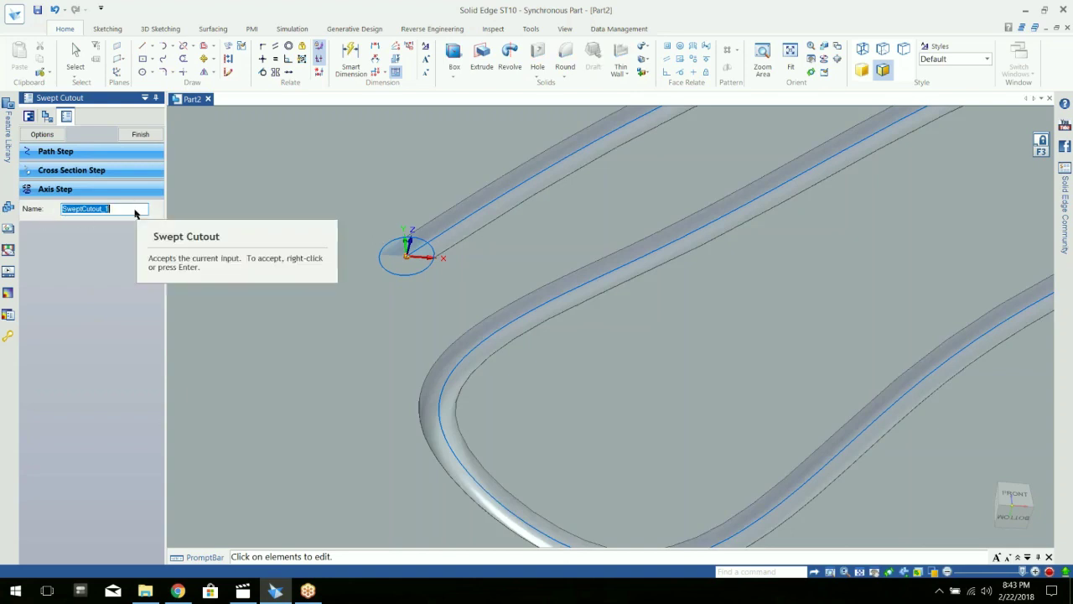
left_click(270, 273)
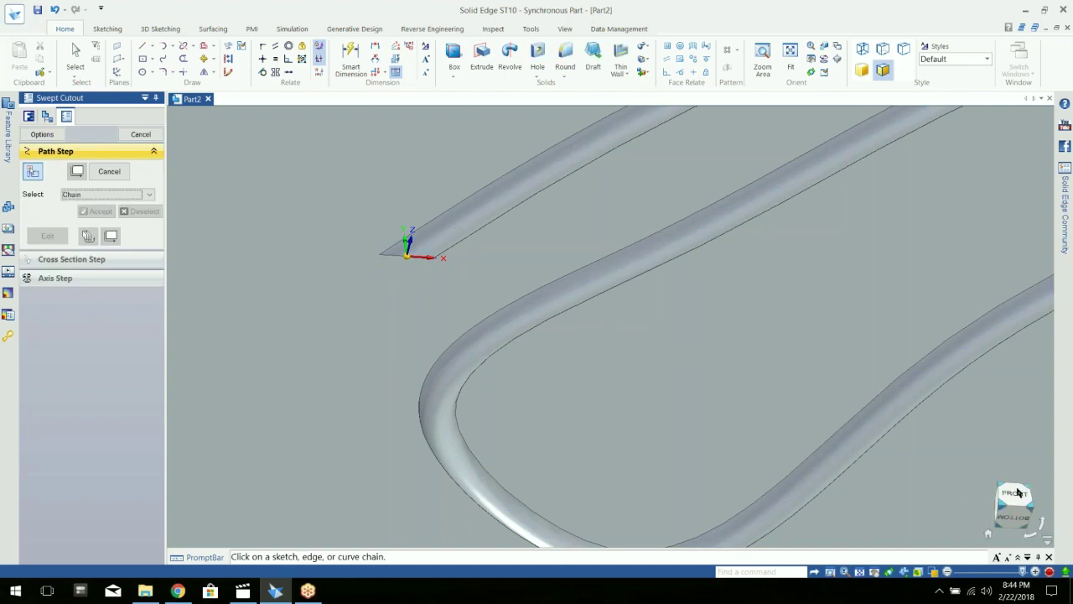
Zoom out and switch to the front view of the grooved block.
scroll(773, 344, "up", 3)
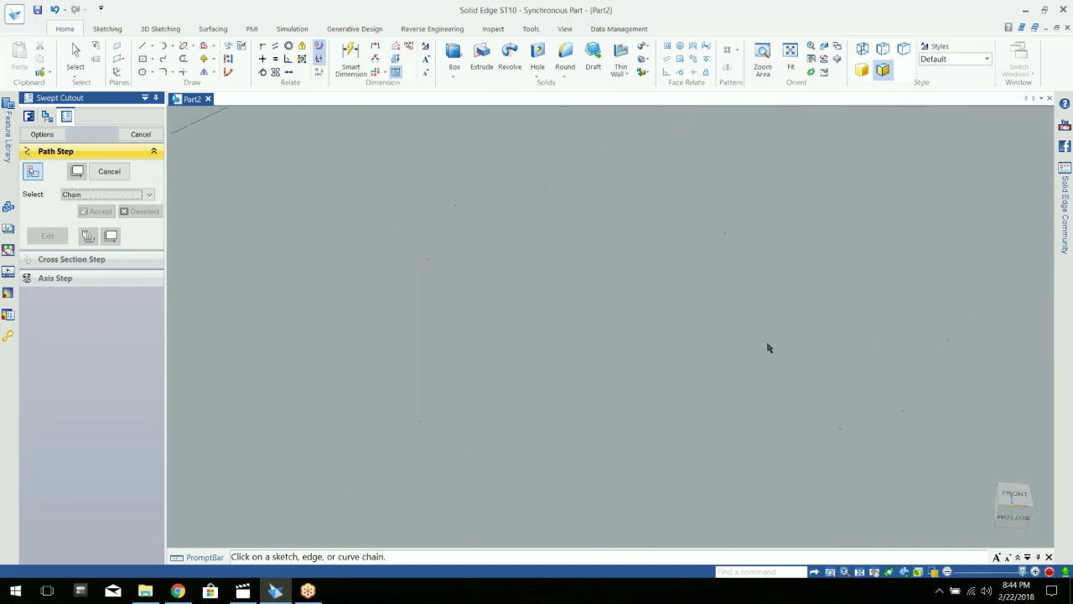
scroll(771, 347, "down", 8)
scroll(784, 347, "up", 1)
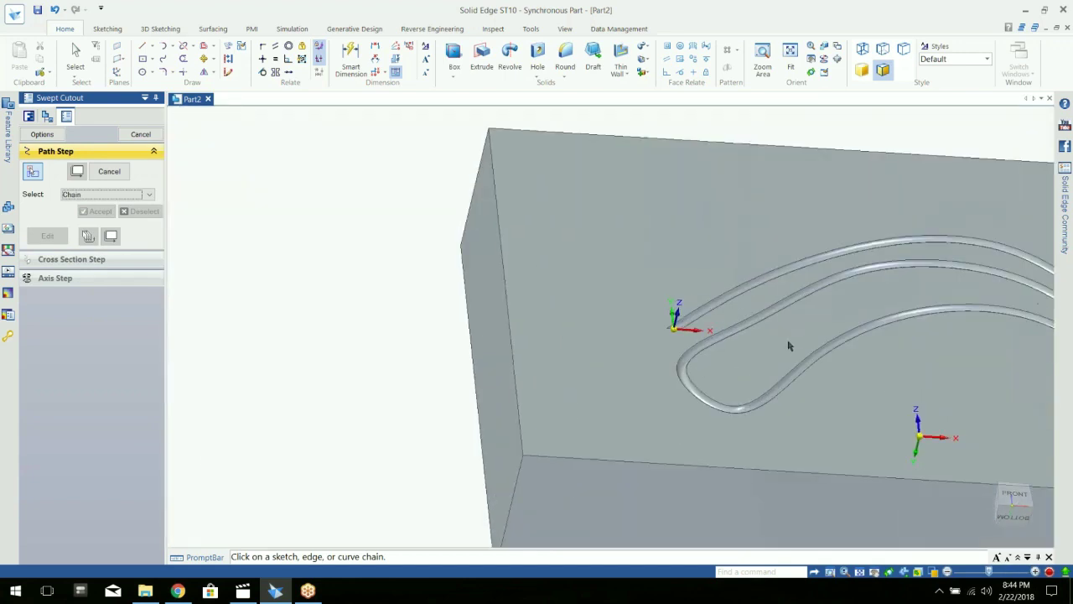
scroll(806, 346, "down", 4)
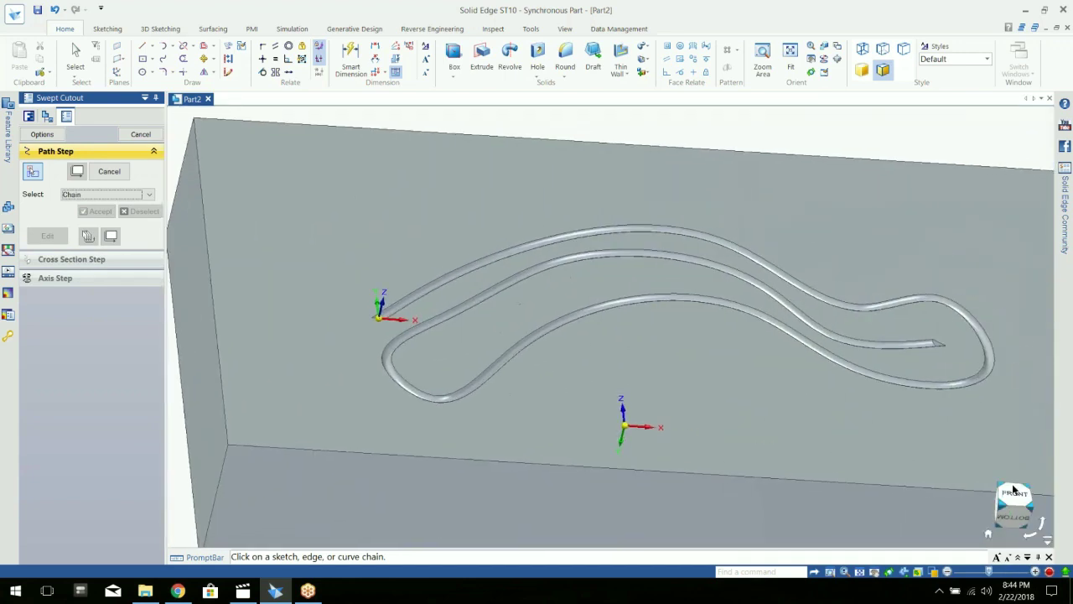
left_click(1019, 494)
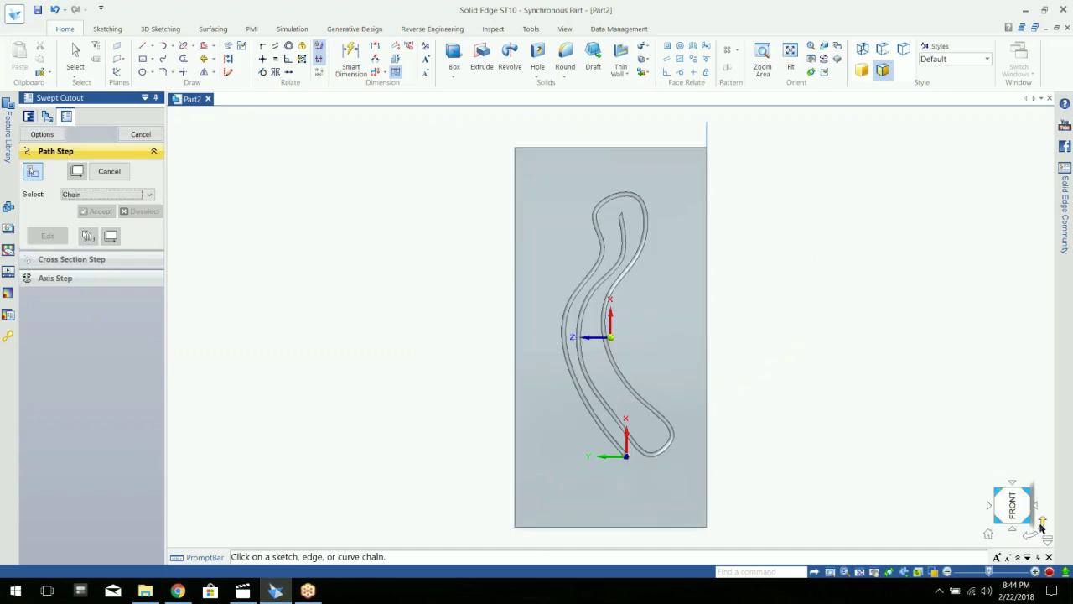
Sketch a roughly 42.58 by 21.62 mm centre rectangle above and left of the grooves.
left_click(1042, 526)
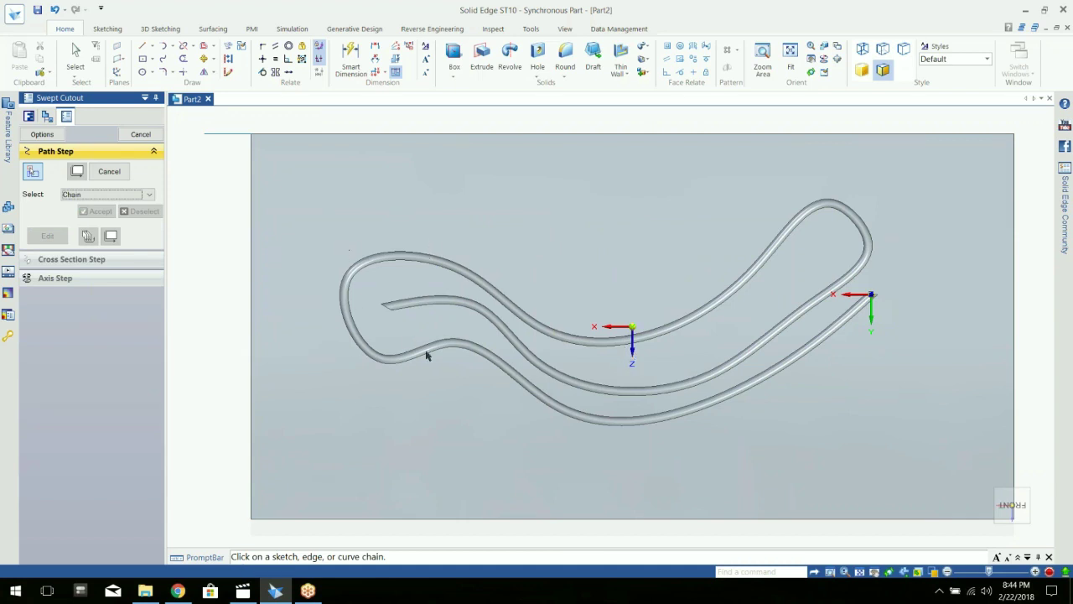
left_click(422, 263)
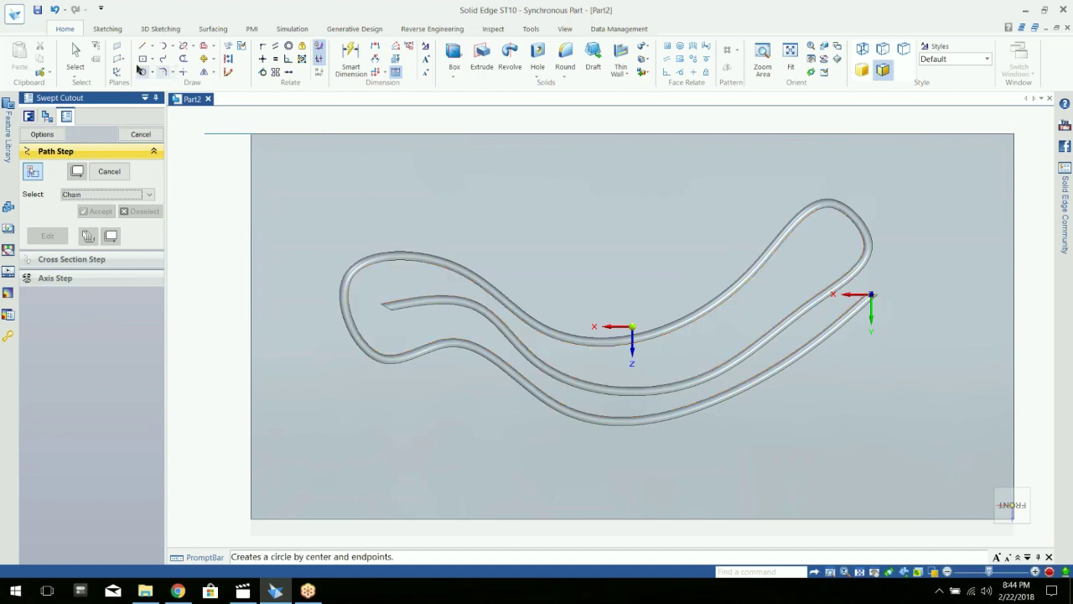
left_click(152, 59)
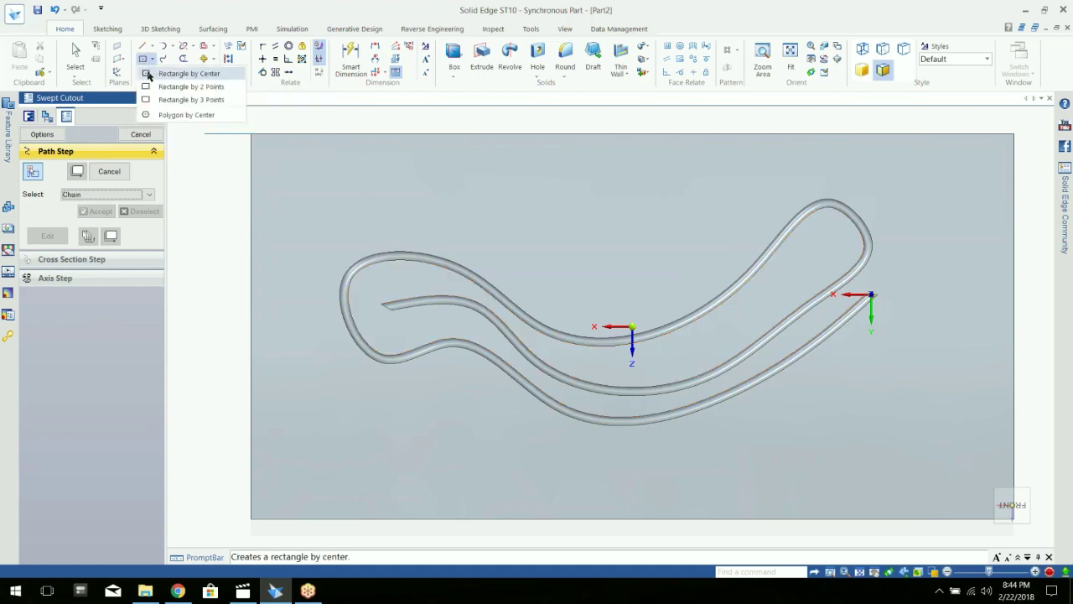
left_click(148, 74)
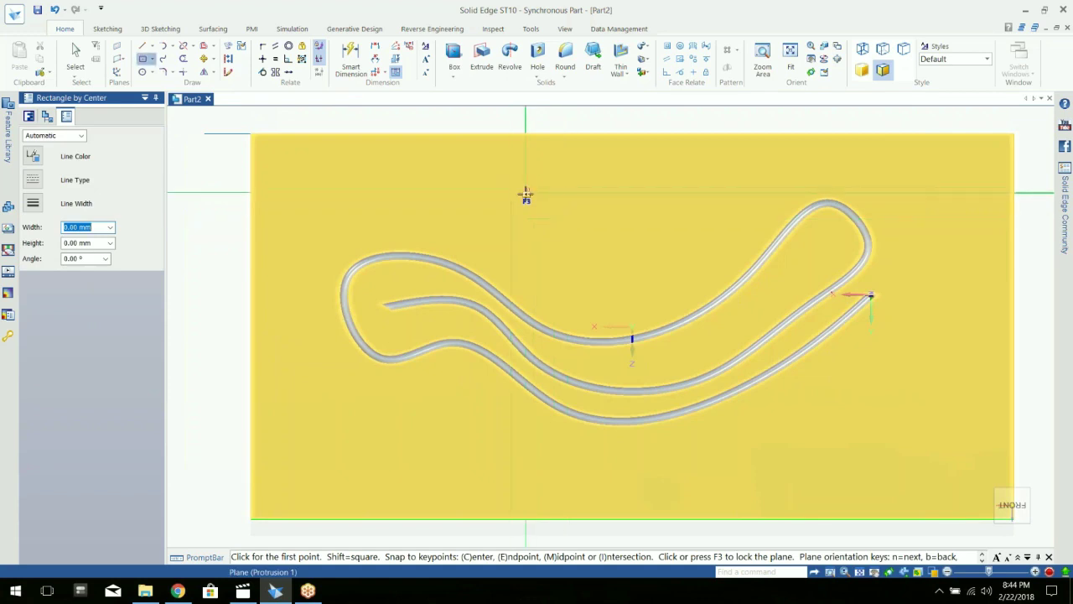
left_click(525, 192)
left_click(571, 211)
left_click(636, 183)
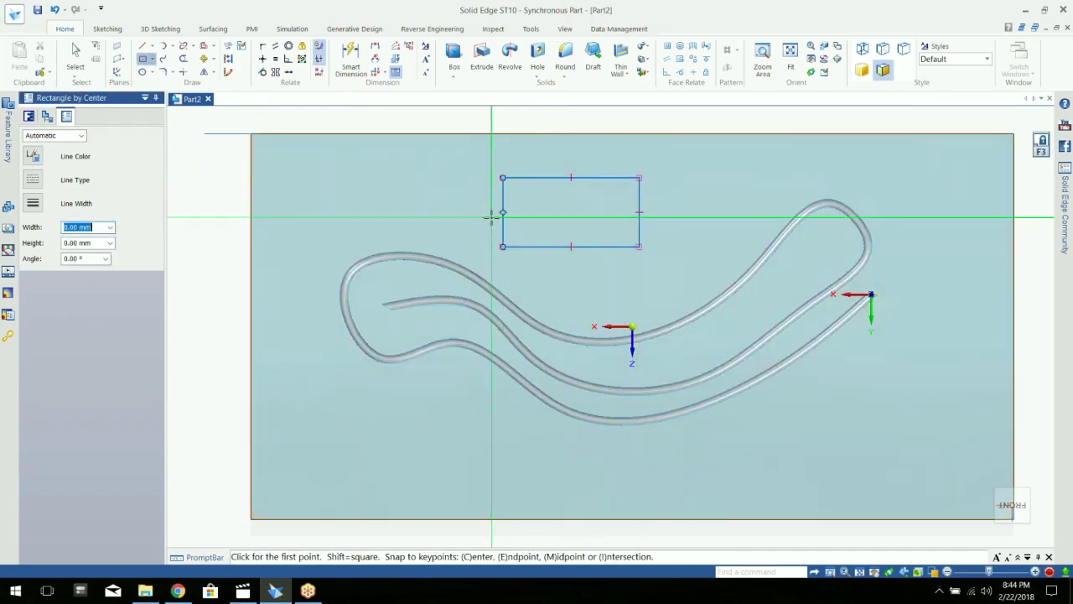
key("Escape")
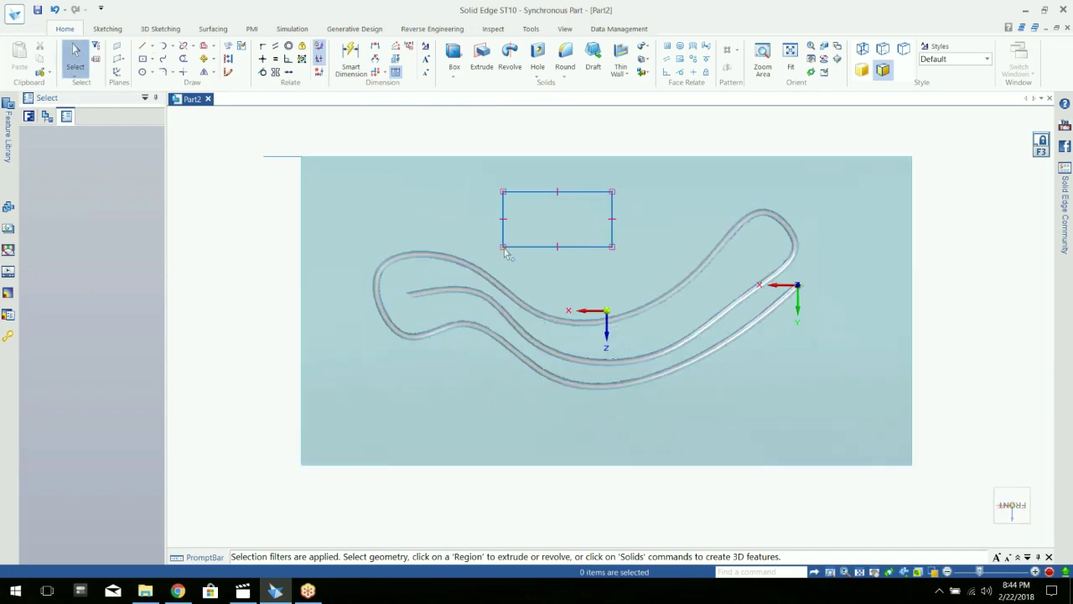
Place a coordinate system at the rectangle sketch's lower-left corner vertex.
scroll(502, 260, "down", 3)
scroll(503, 252, "up", 8)
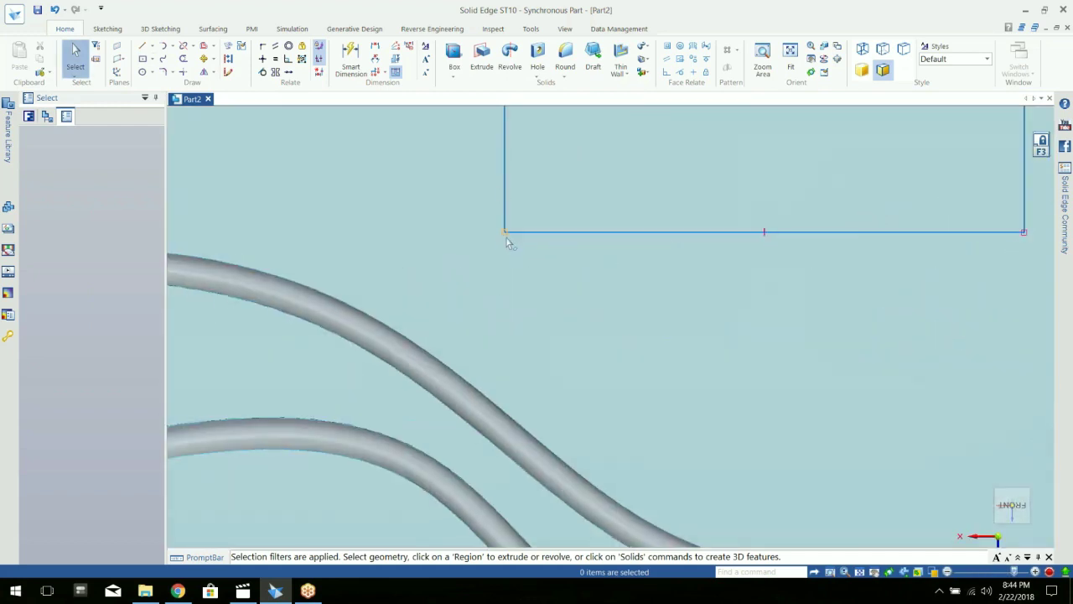
middle_click_drag(523, 277, 483, 199)
left_click(117, 74)
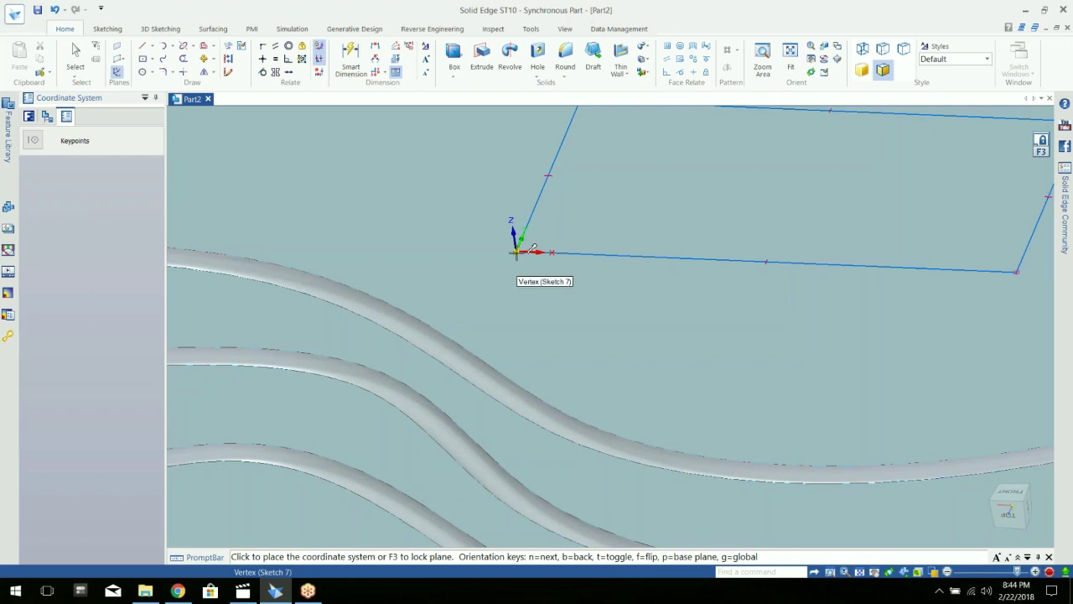
left_click(533, 247)
key("Escape")
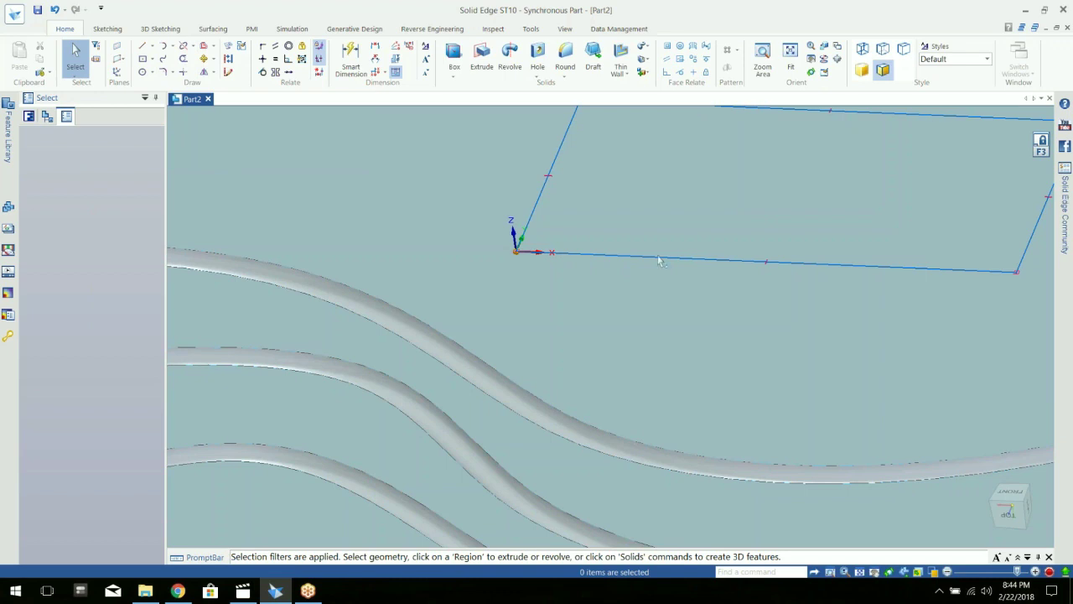
Sketch a 3.11 by 1.55 mm rectangle centred on the corner coordinate system.
left_click(152, 59)
left_click(172, 74)
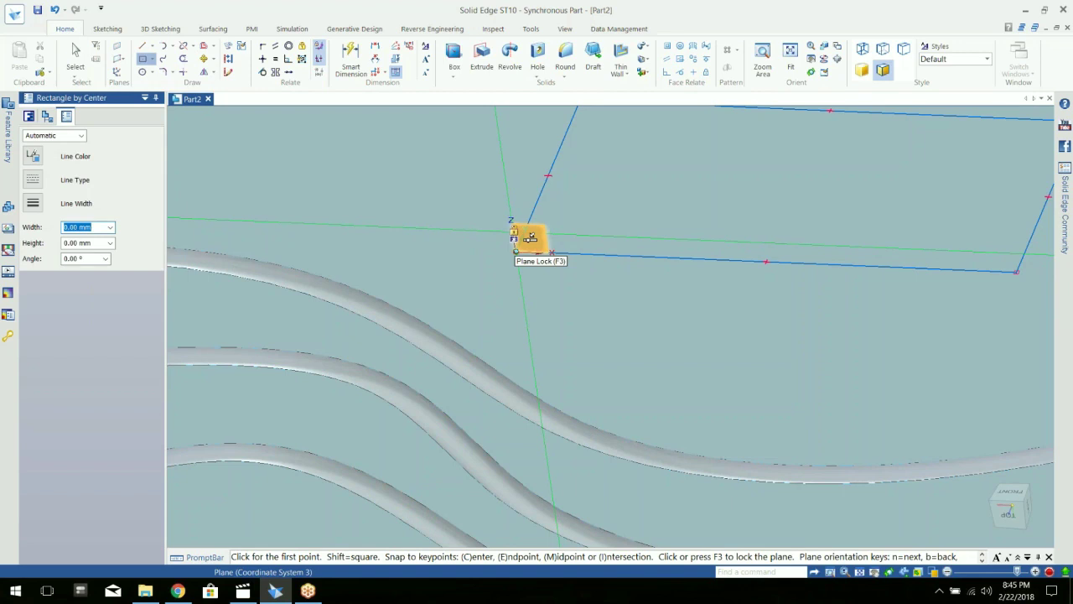
left_click(531, 237)
left_click(516, 250)
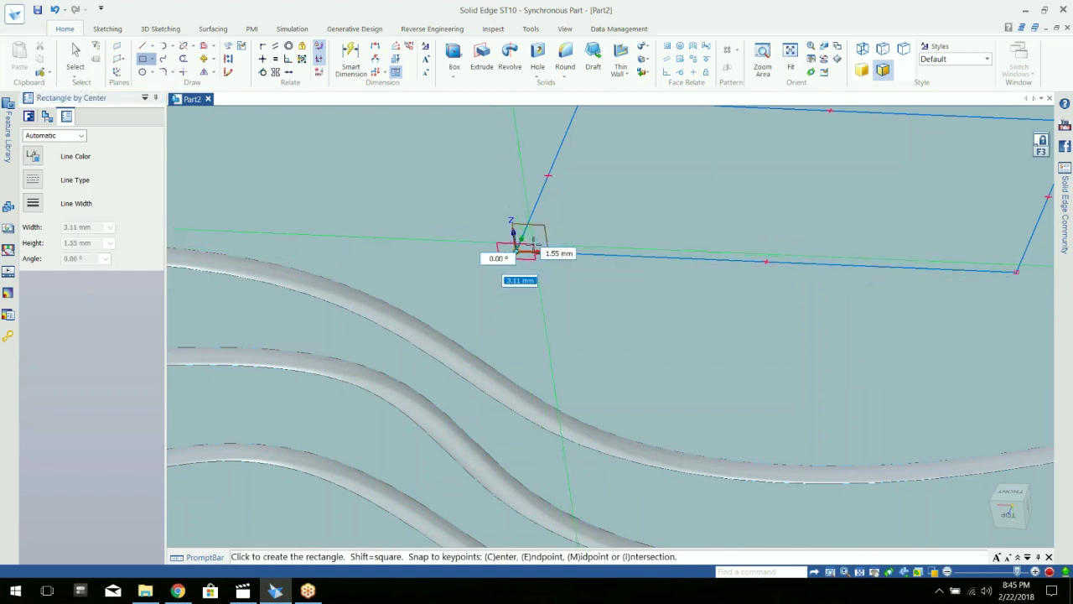
left_click(534, 258)
key("Escape")
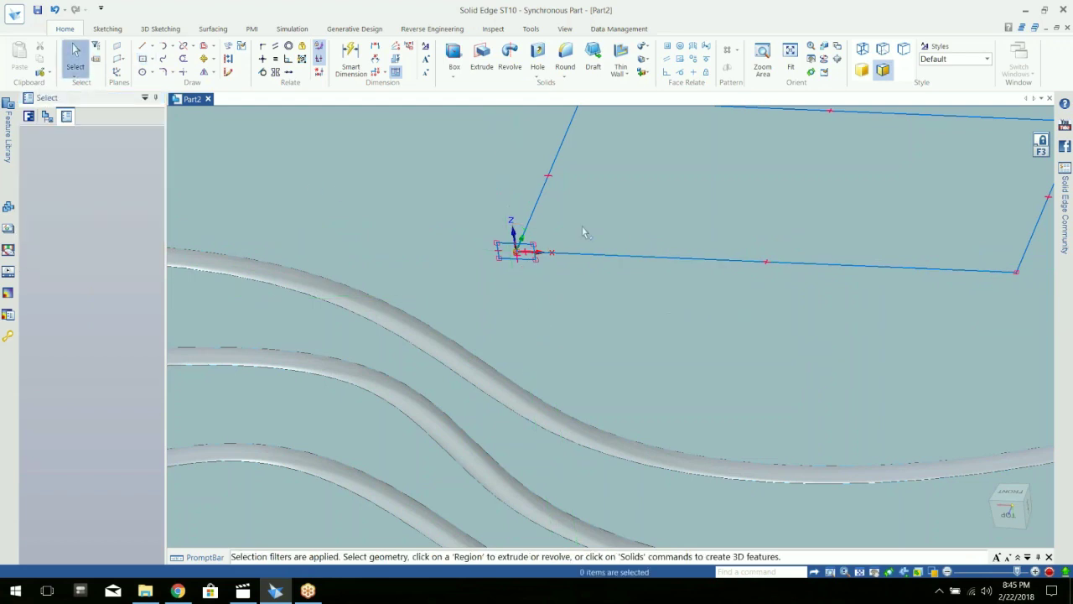
Start a swept cutout and pick the large rectangle as its sweep path.
left_click(642, 59)
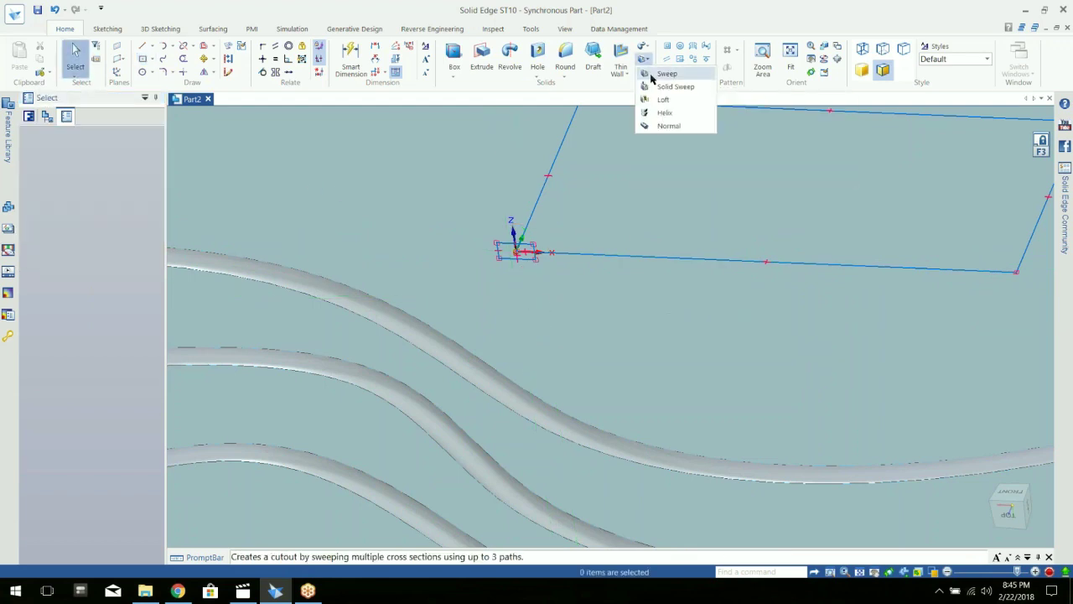
left_click(654, 75)
left_click(215, 365)
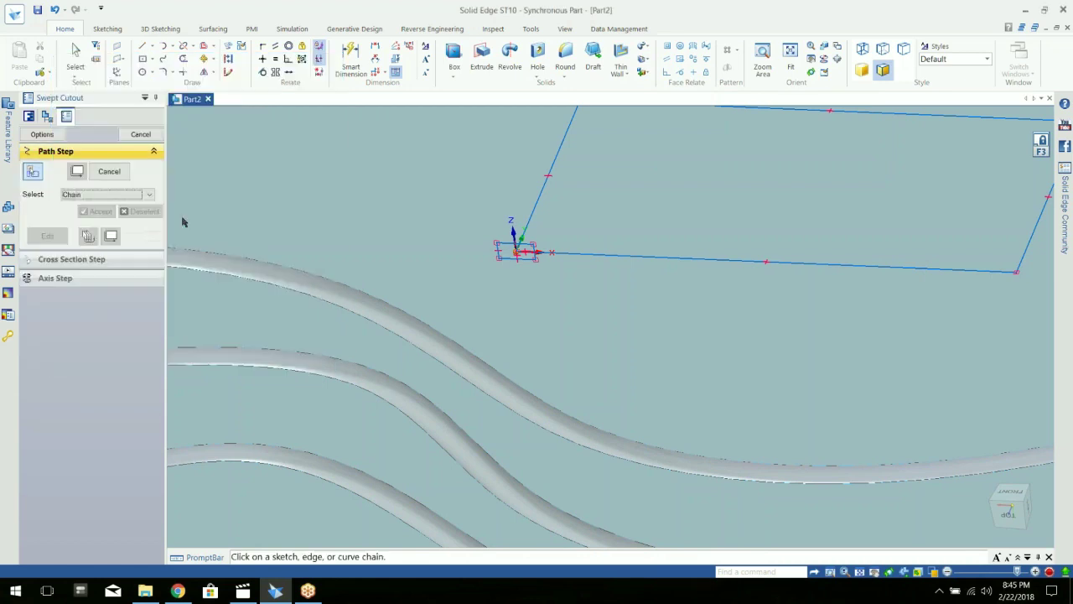
left_click(544, 201)
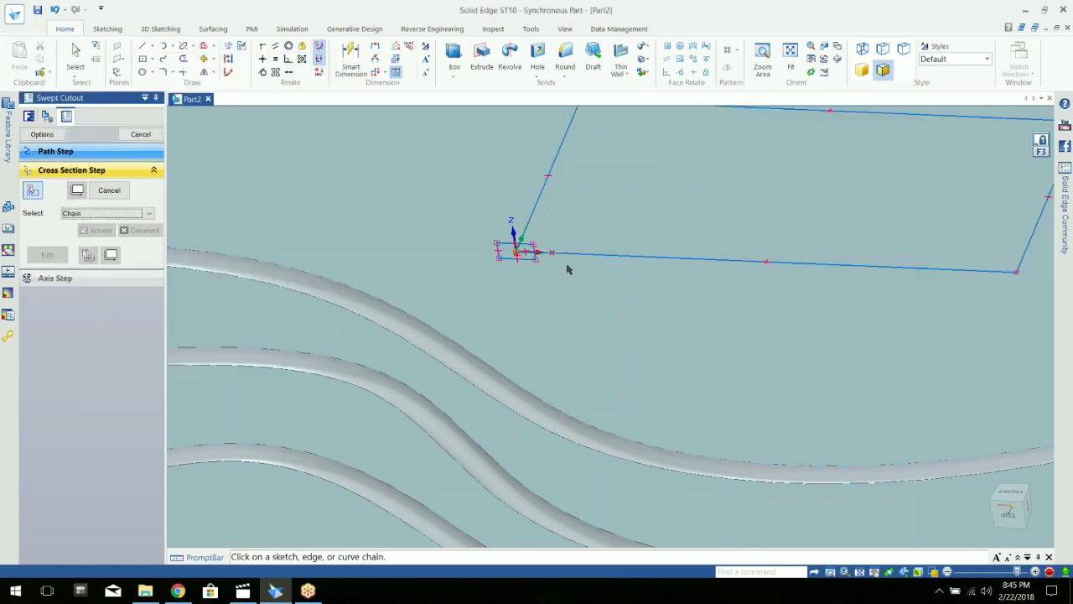
right_click(564, 269)
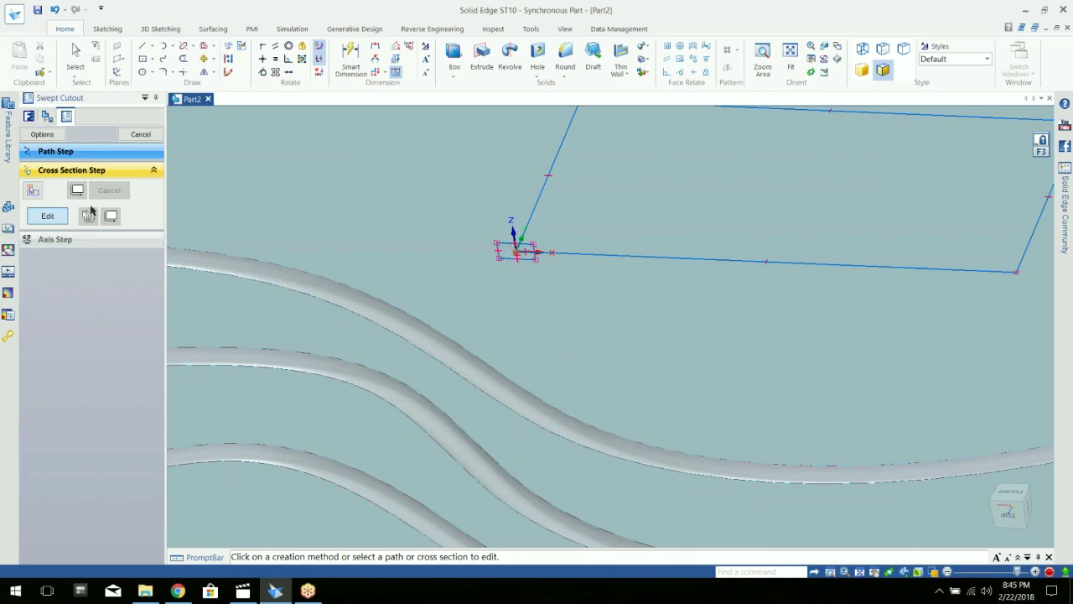
Pick the small rectangle as the cross section using Chain selection.
left_click(33, 192)
left_click(113, 214)
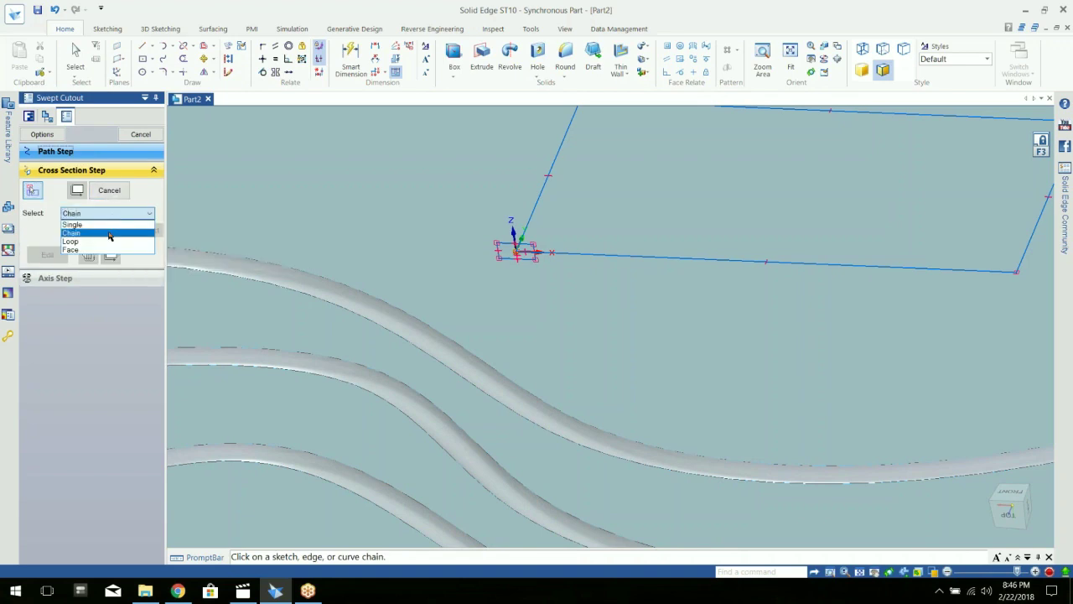
left_click(108, 233)
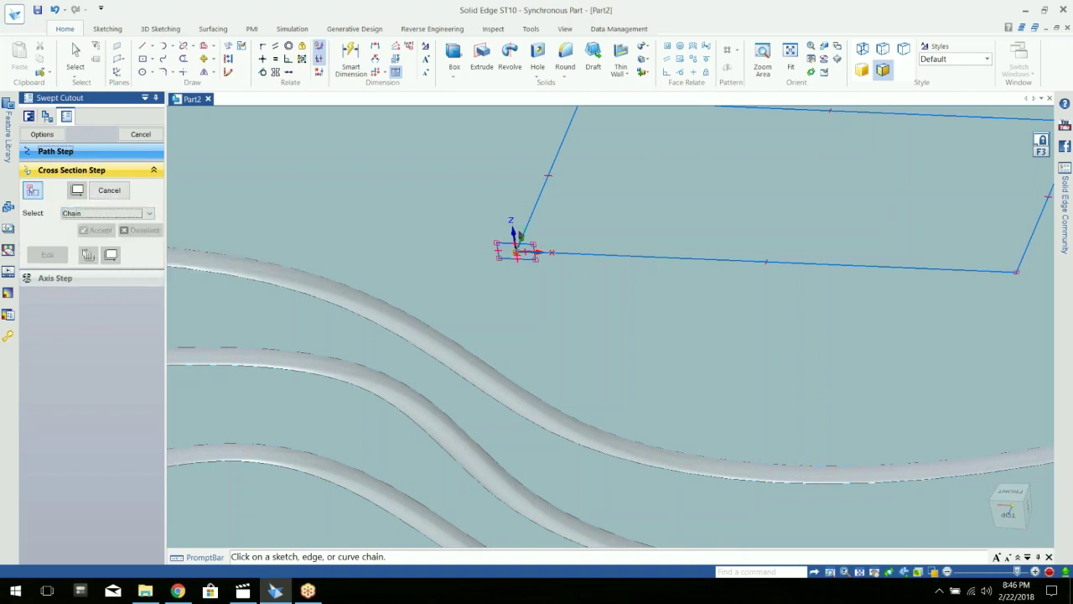
left_click(513, 248)
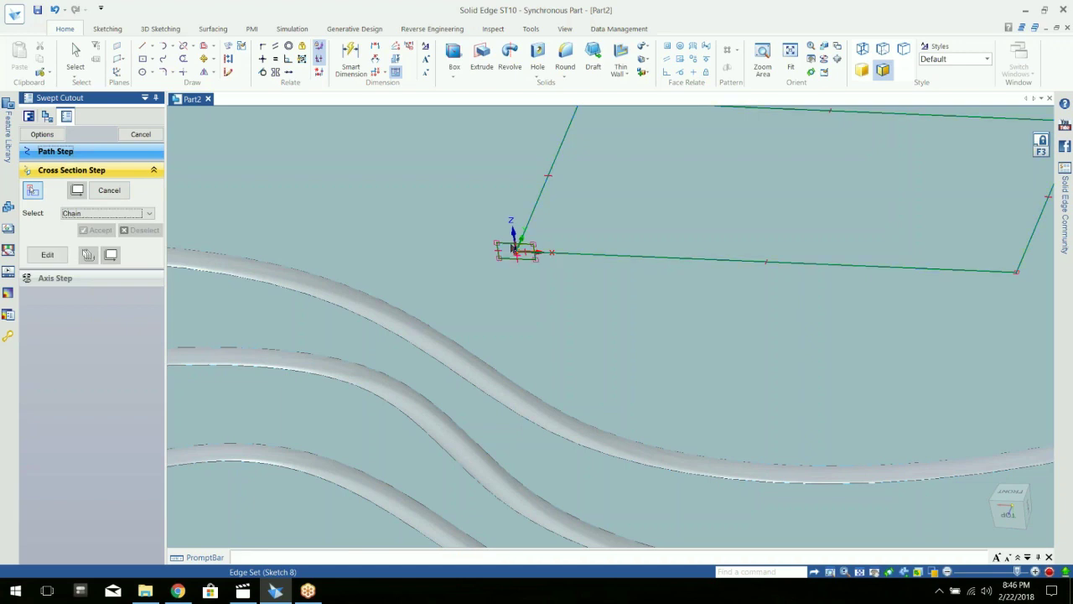
right_click(538, 284)
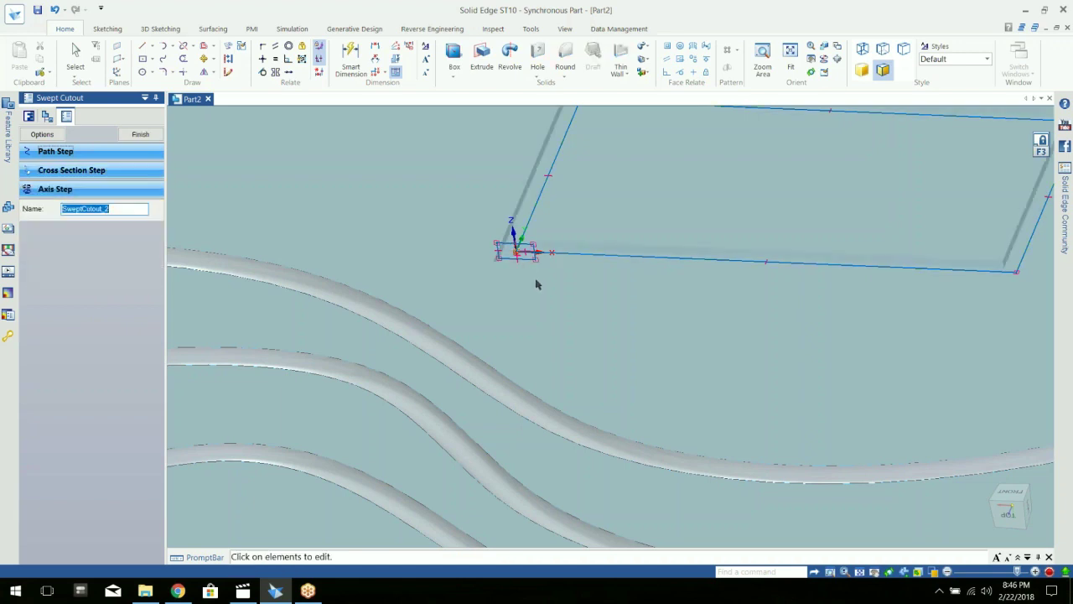
Finish the rectangular swept cutout, keeping Chain selection for the path.
right_click(398, 256)
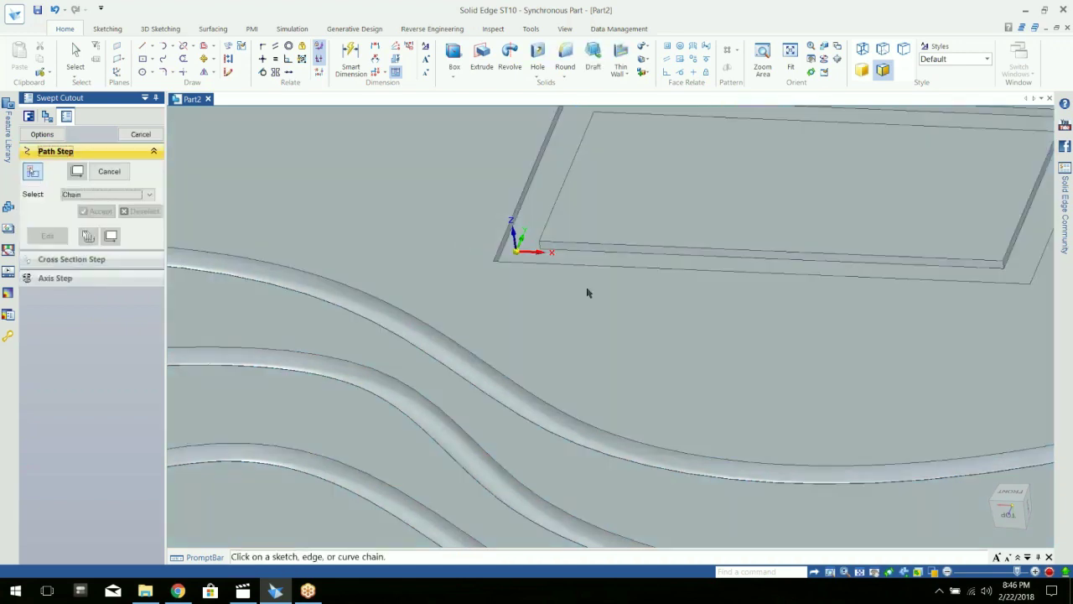
middle_click_drag(661, 233, 403, 326, "shift")
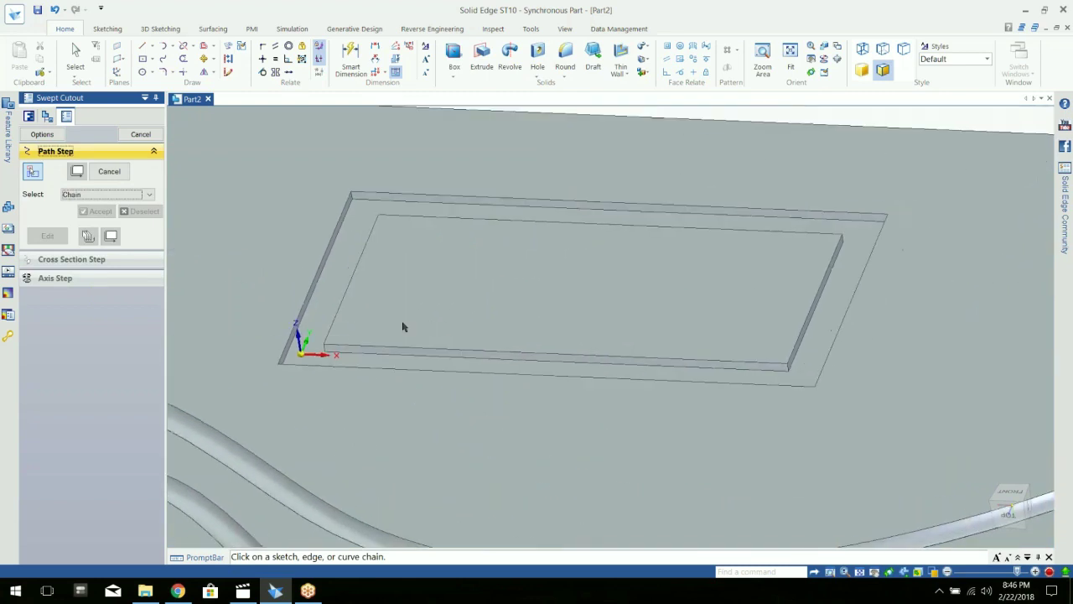
left_click(80, 194)
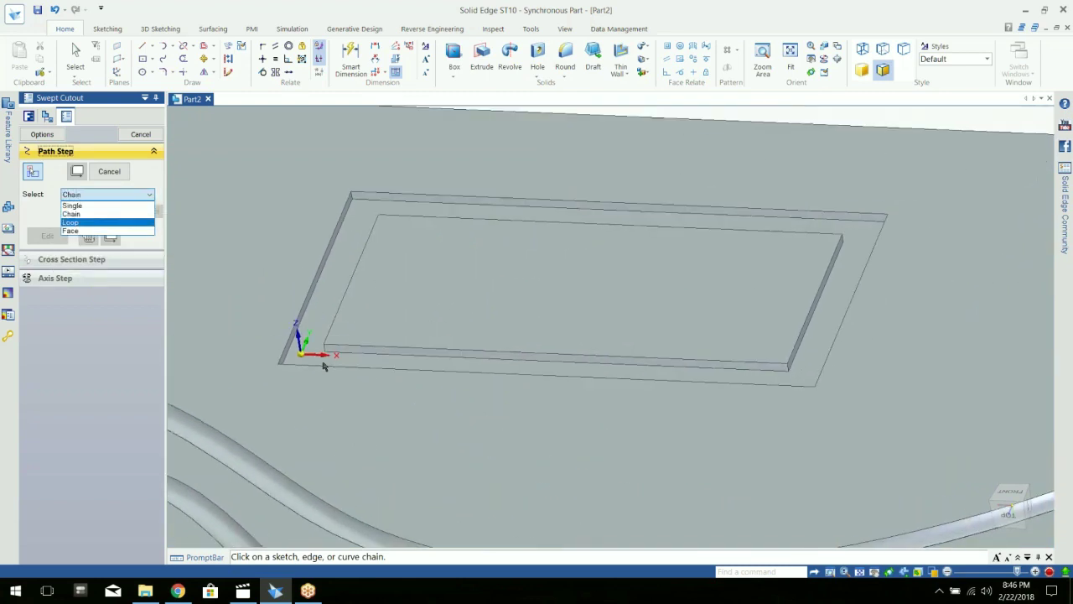
left_click(48, 192)
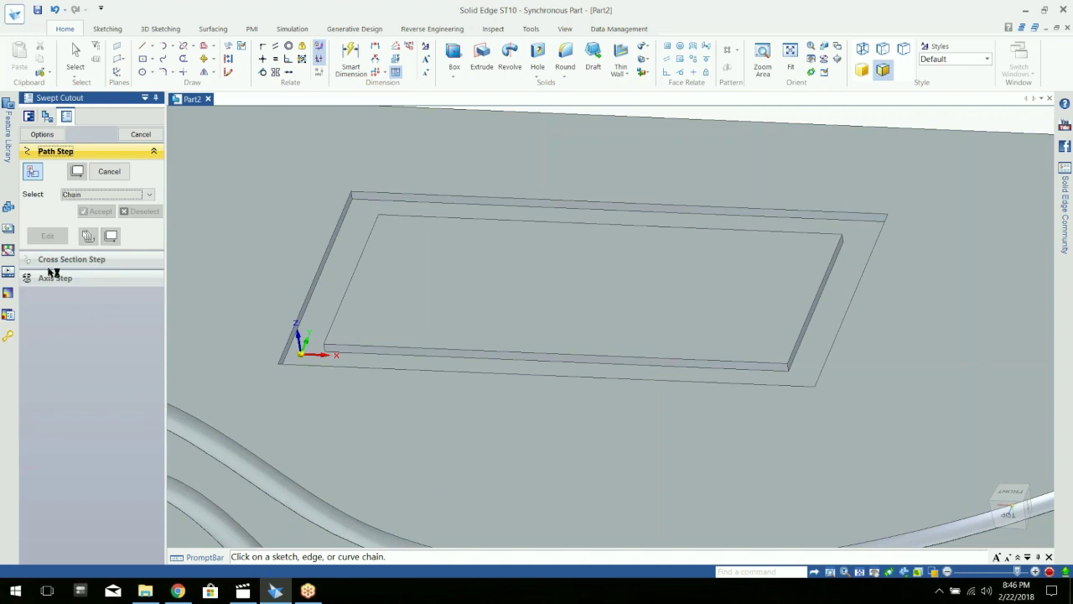
Cancel the pending sweep, then zoom and orbit to see the whole grooved block.
key("Escape")
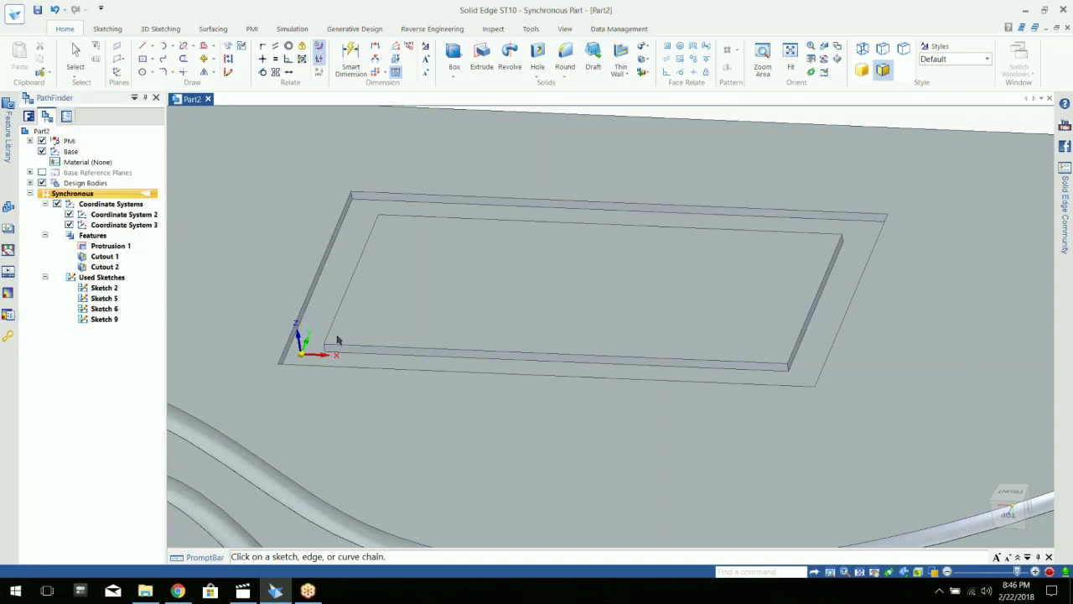
scroll(446, 370, "up", 2)
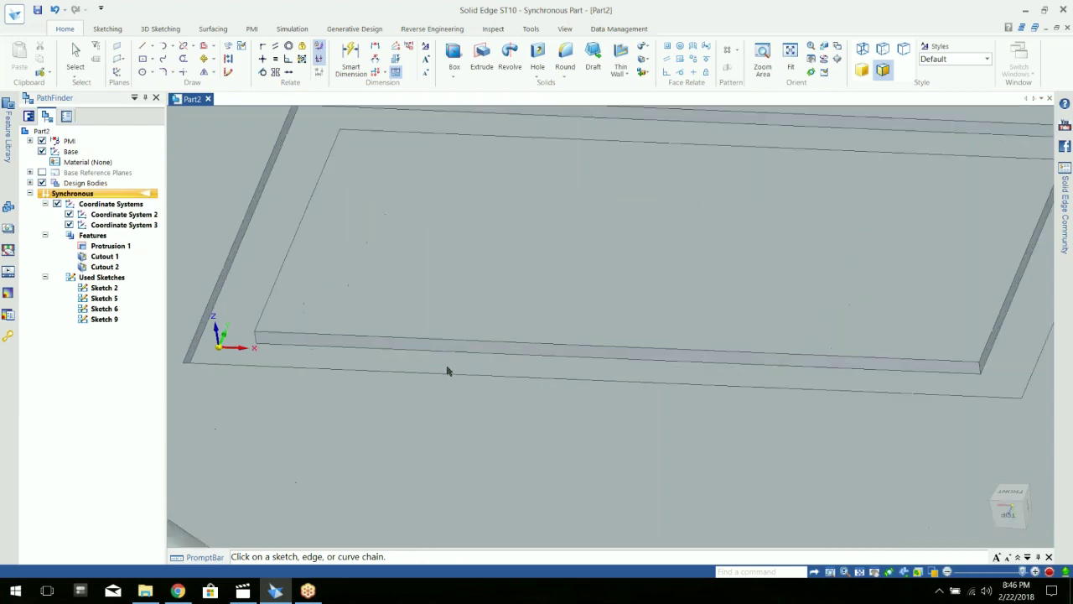
scroll(447, 371, "down", 4)
scroll(447, 371, "down", 3)
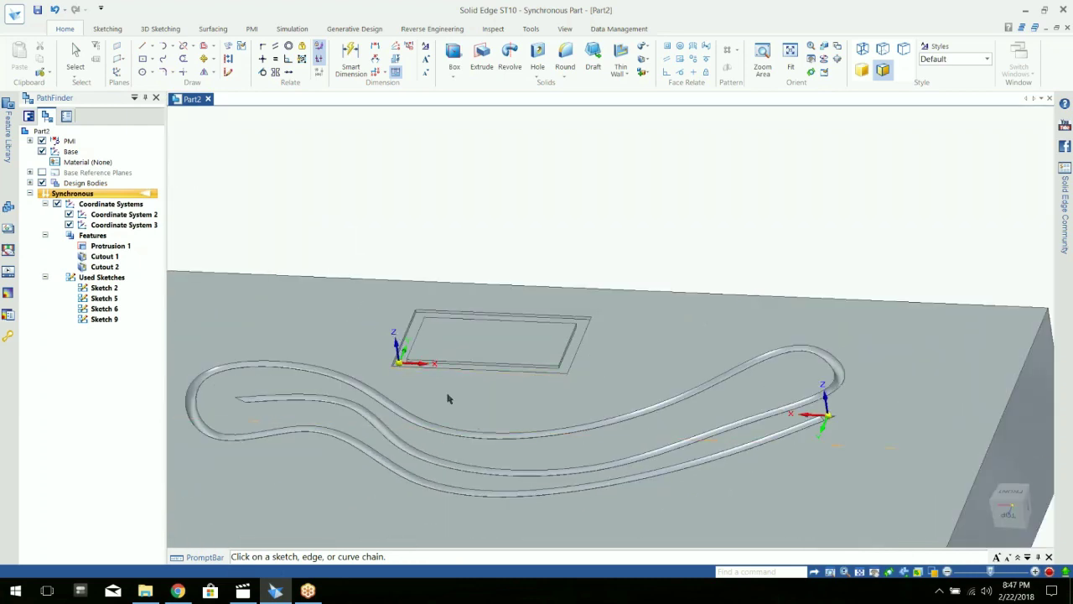
middle_click_drag(513, 430, 535, 414)
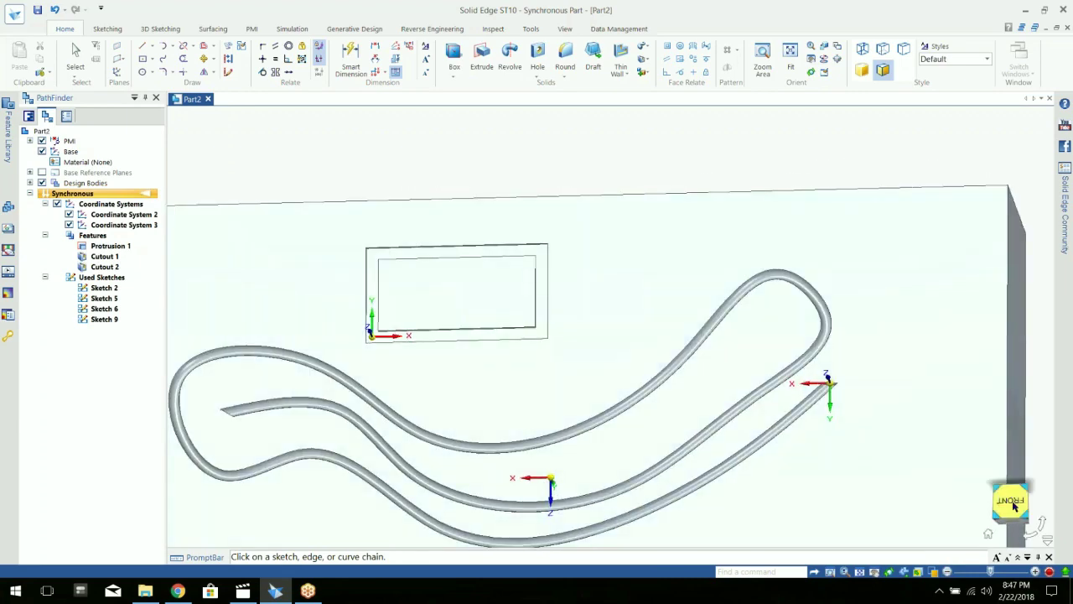
Face the front view and start a text profile reading TEXT.
left_click(1008, 501)
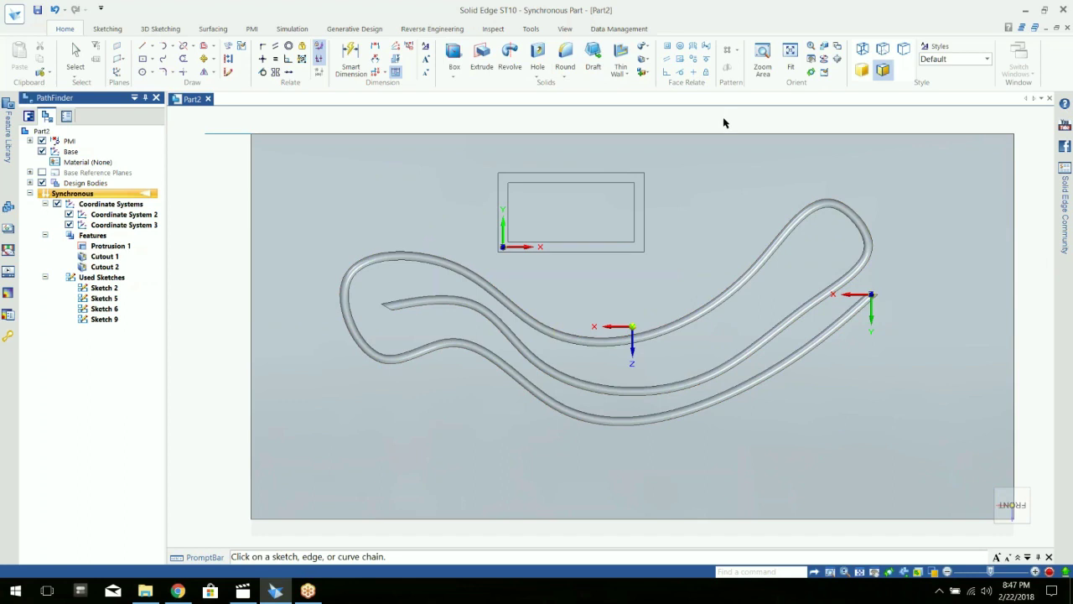
left_click(107, 30)
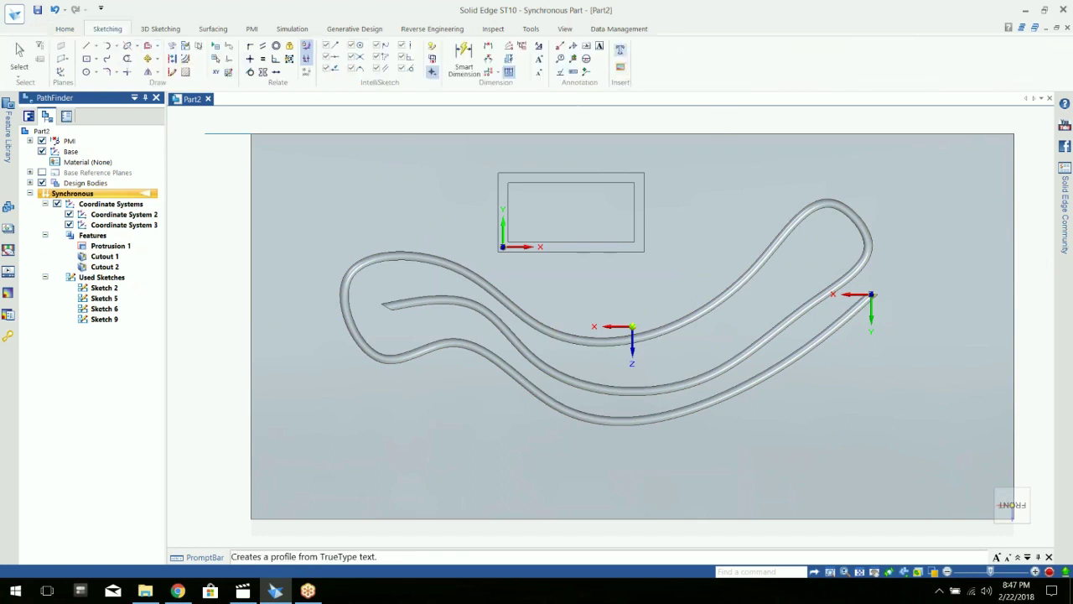
left_click(620, 52)
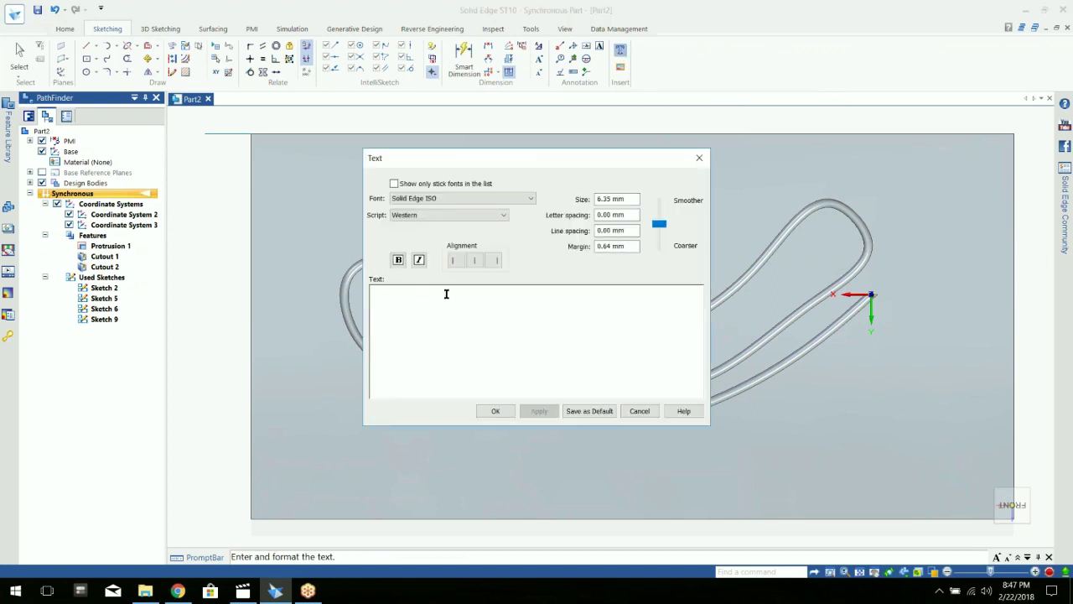
type("TEZ")
type("T")
key("BackSpace")
key("BackSpace")
type("XT")
Format the TEXT profile as Arial Black, bold, 6.35 mm high, with the smoothest outline.
left_click(530, 198)
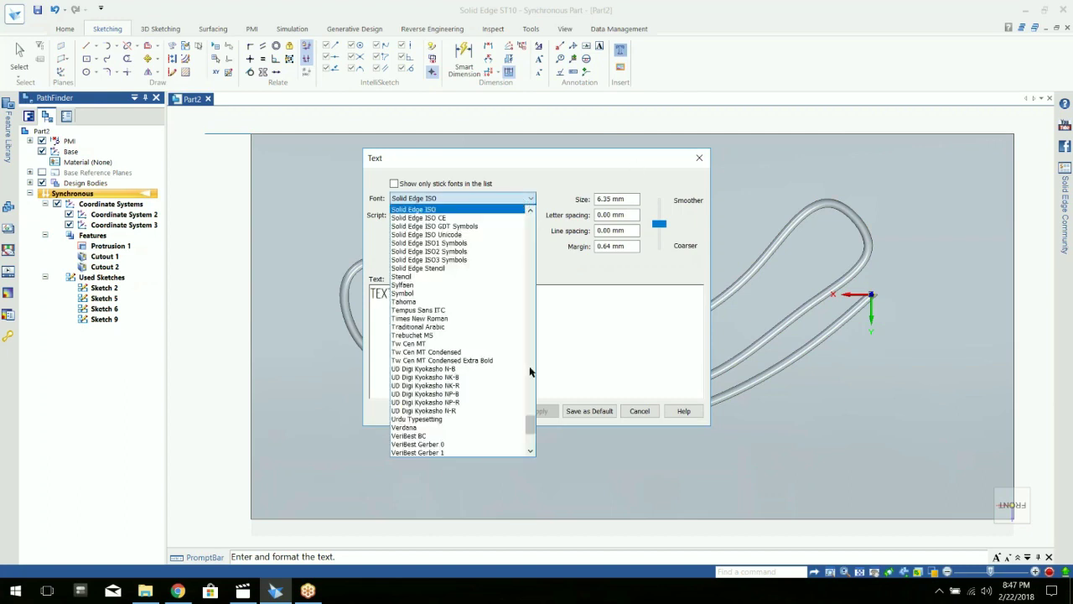
left_click_drag(528, 428, 532, 263)
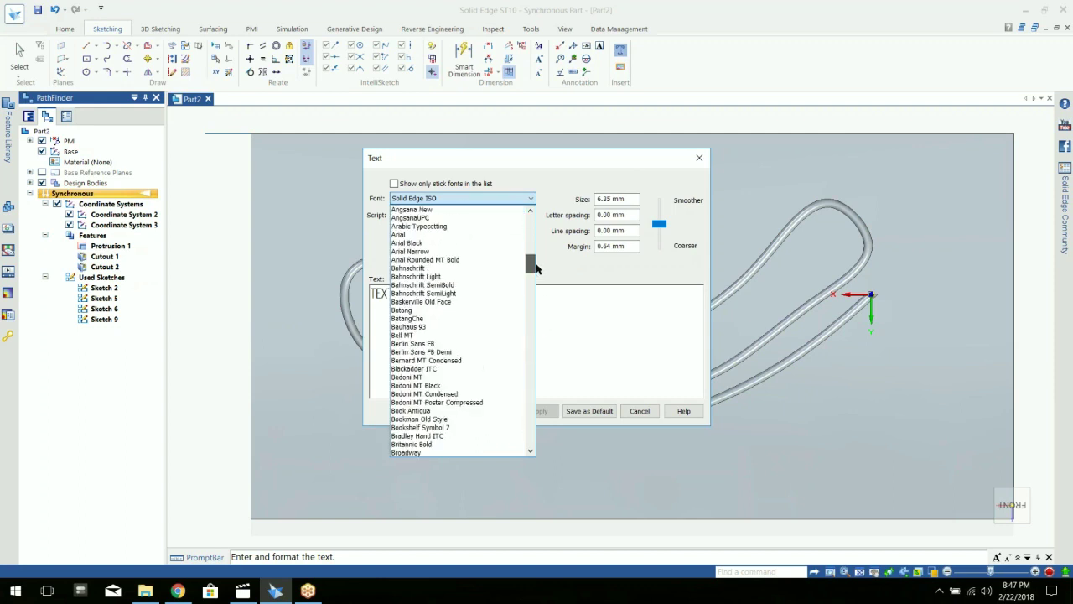
left_click(427, 243)
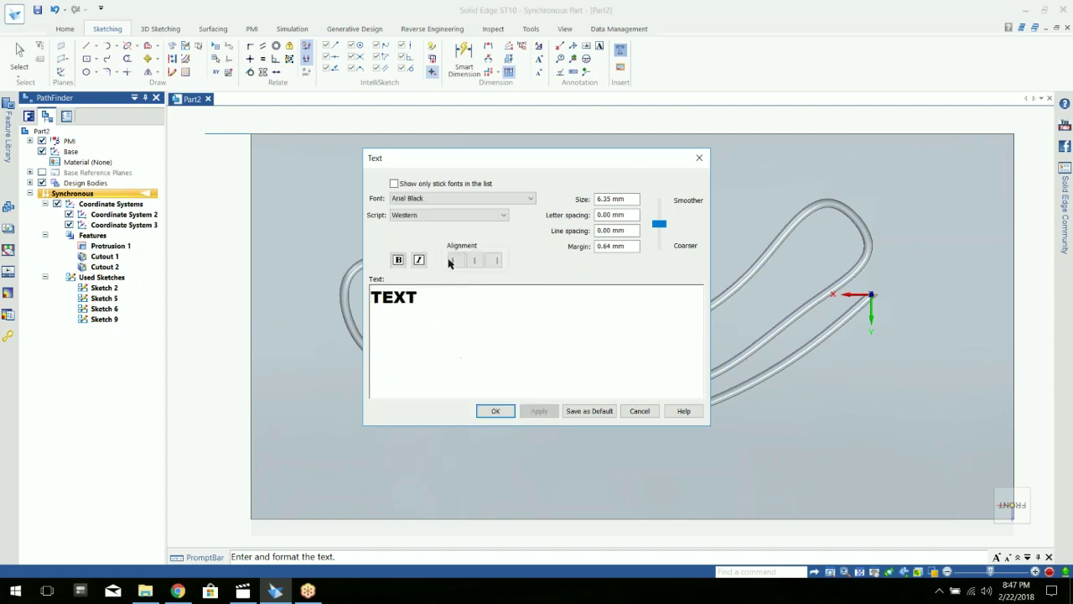
left_click(398, 259)
left_click_drag(421, 300, 370, 298)
left_click(398, 260)
left_click_drag(627, 199, 589, 199)
mouse_move(660, 227)
left_mouse_down()
mouse_move(661, 248)
mouse_move(660, 206)
left_mouse_up()
left_click_drag(655, 208, 661, 251)
left_click_drag(661, 249, 660, 196)
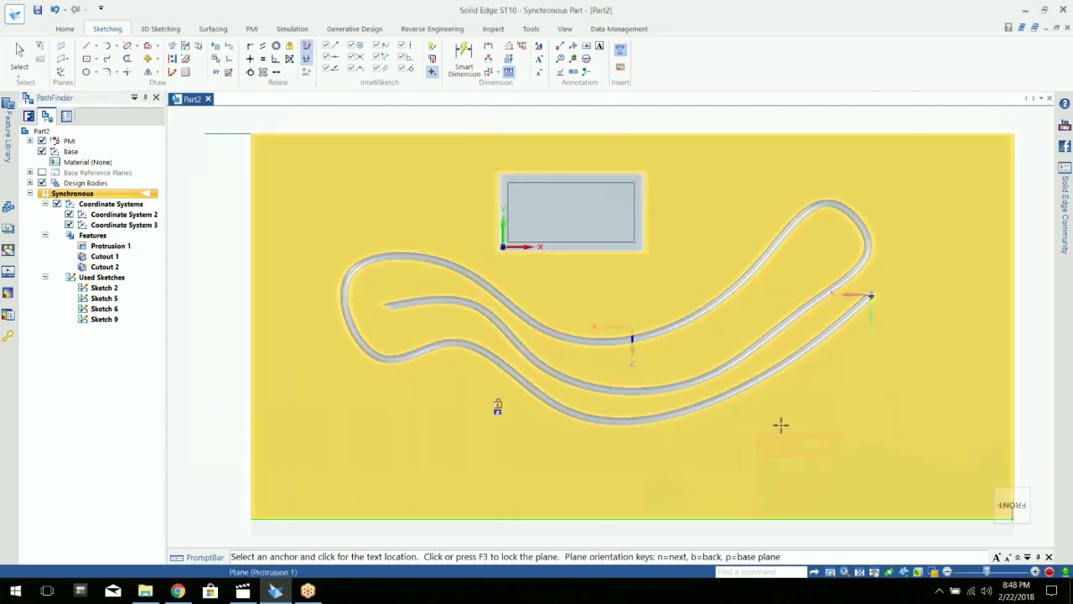
Drop the TEXT profile on the block's face, lower right of the curved grooves.
scroll(871, 457, "up", 4)
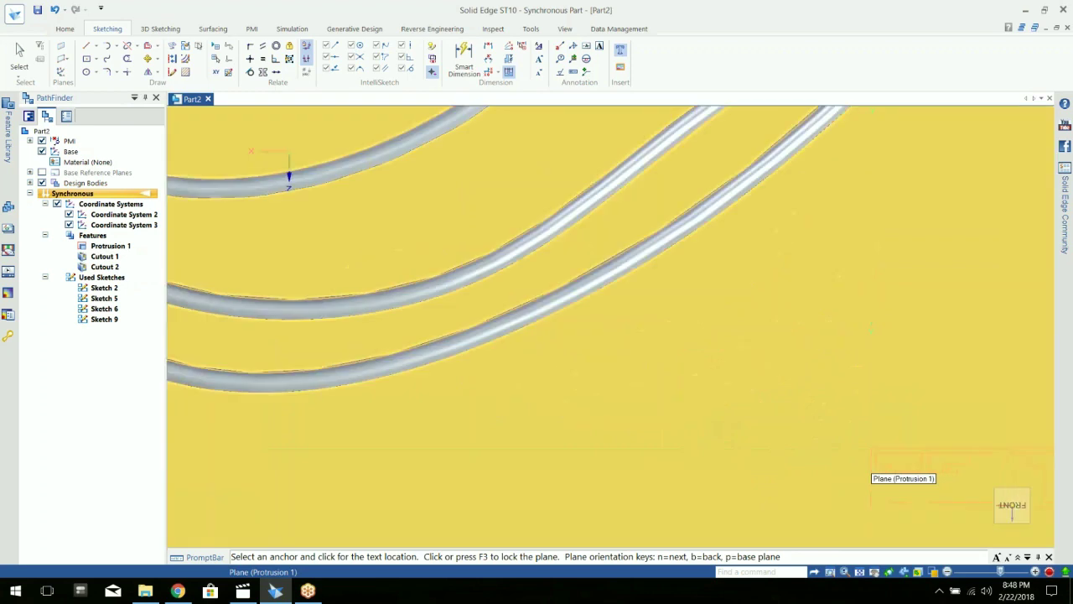
left_click(691, 352)
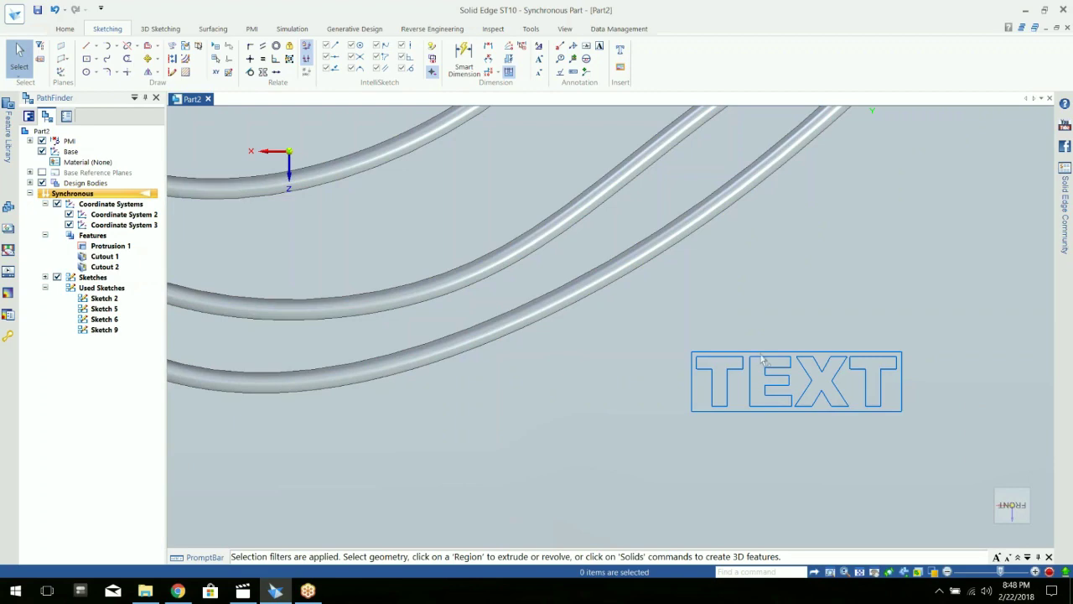
middle_click_drag(761, 421, 546, 357)
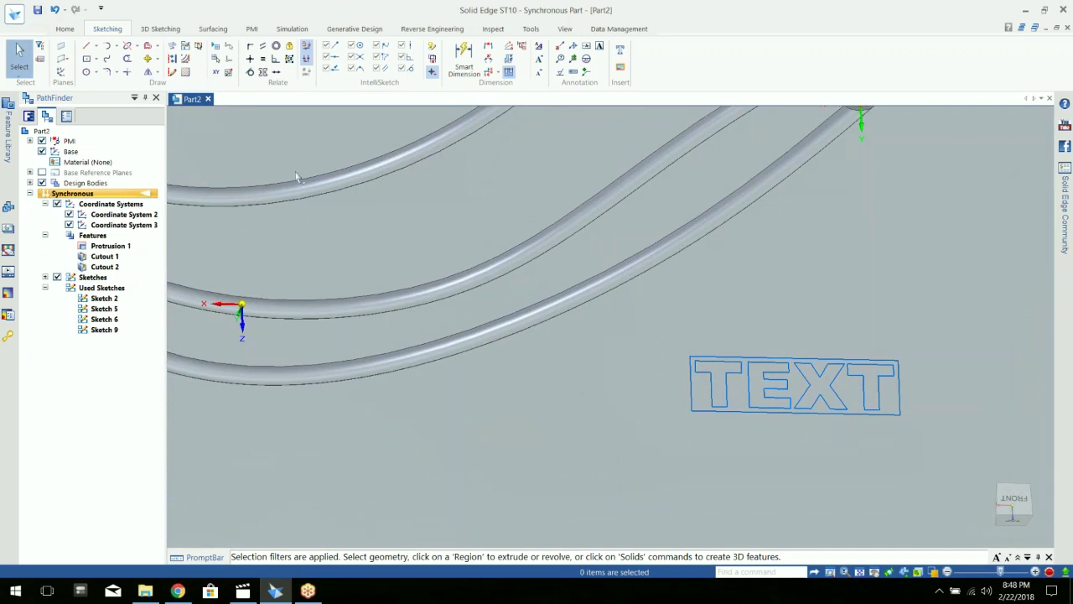
left_click(63, 28)
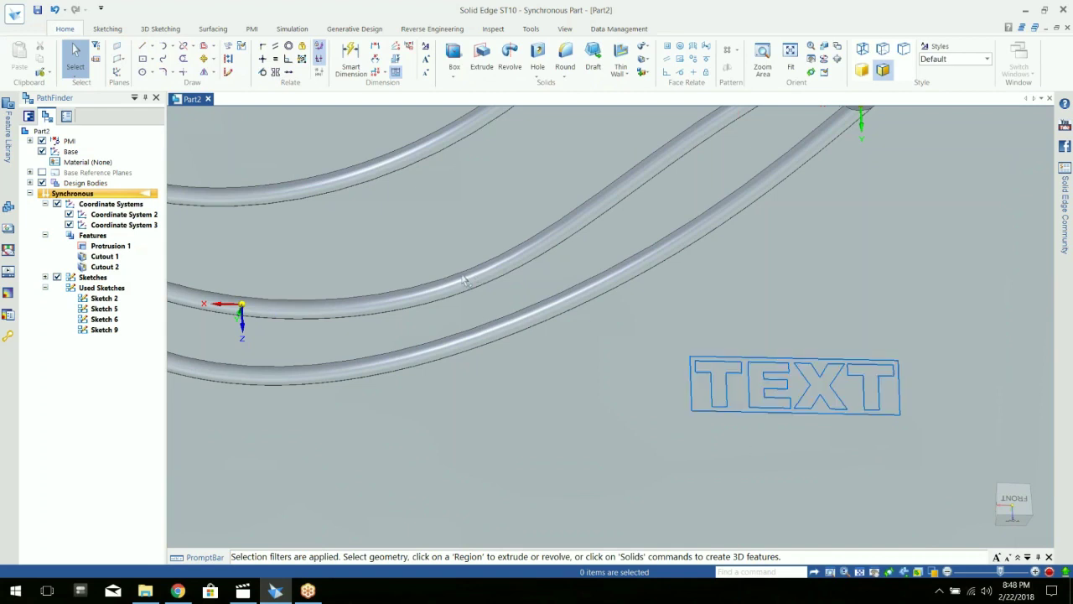
Extrude the TEXT sketch as a cut, picking its letters with Single selection.
left_click(480, 55)
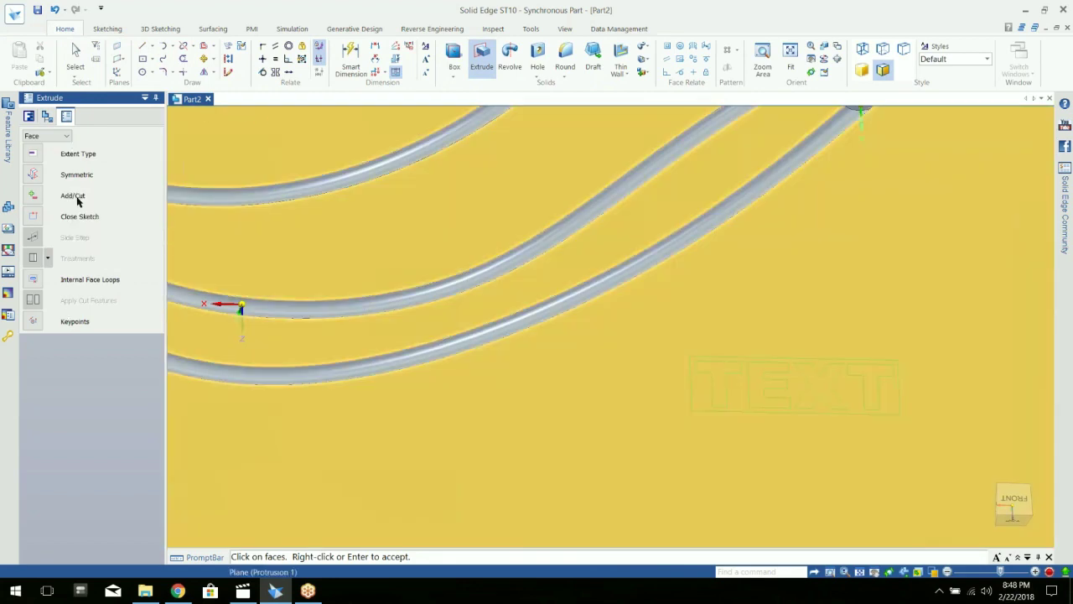
left_click(53, 136)
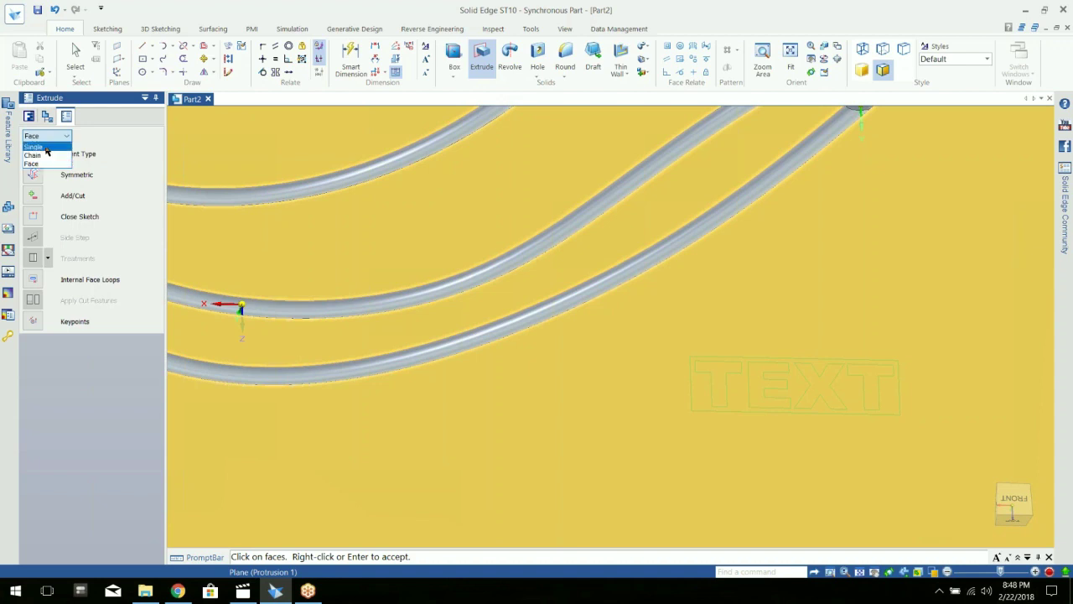
left_click(46, 148)
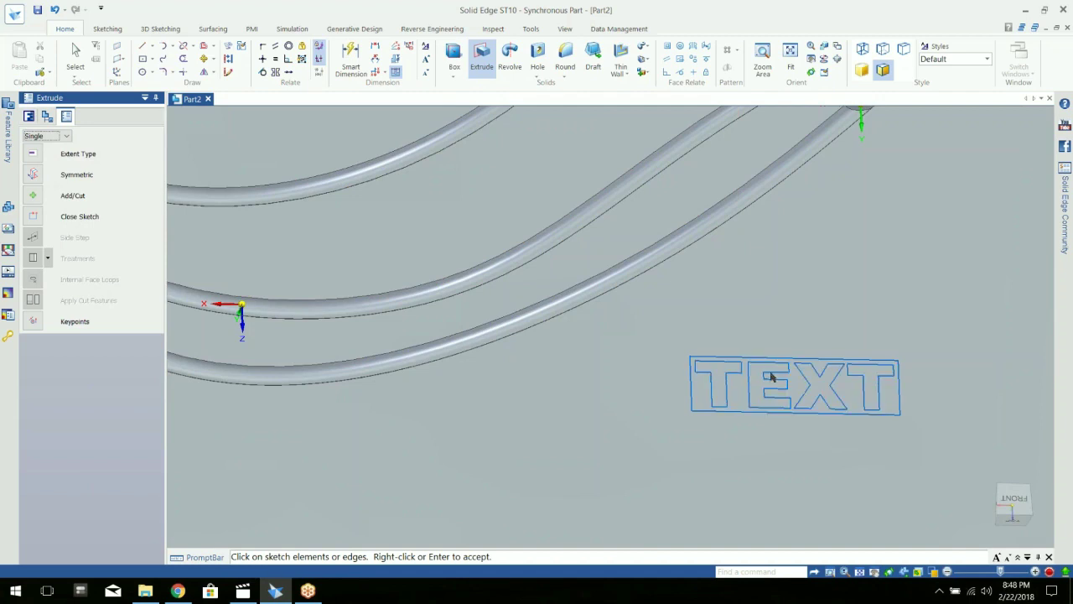
left_click(736, 379)
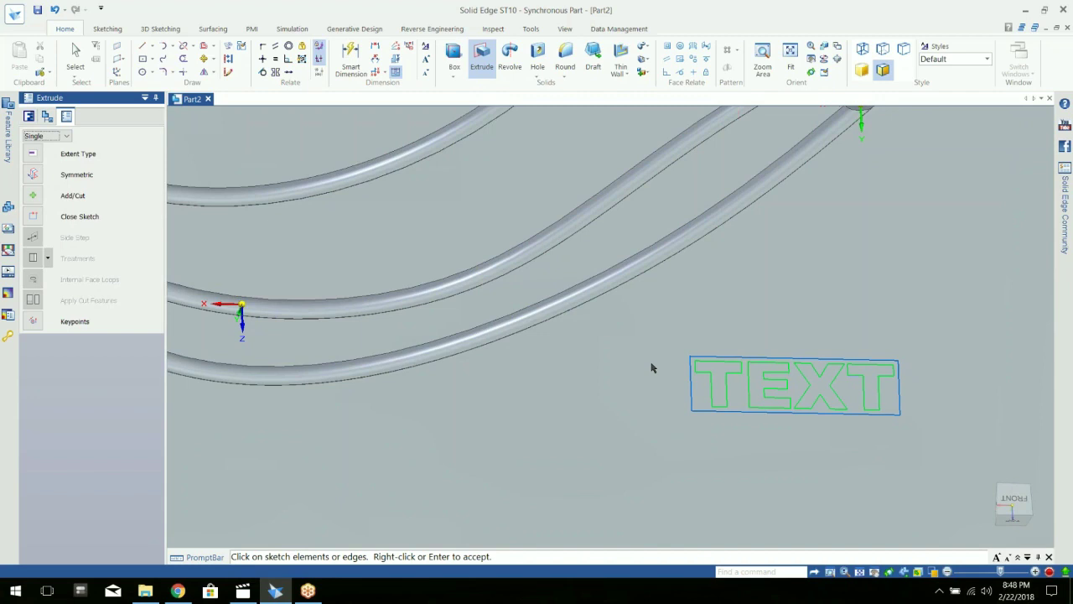
left_click(32, 195)
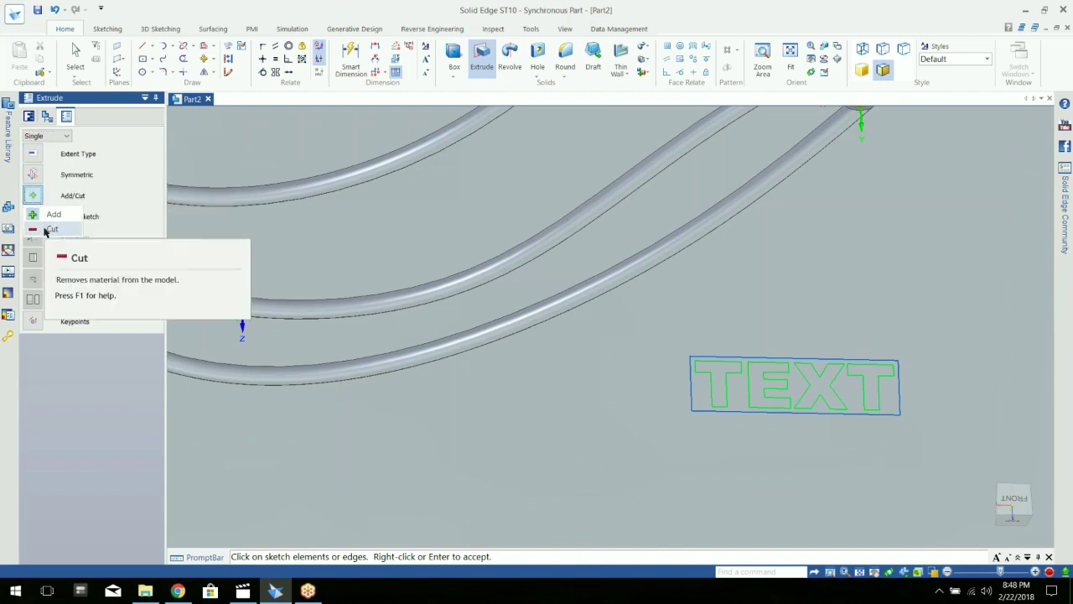
left_click(43, 229)
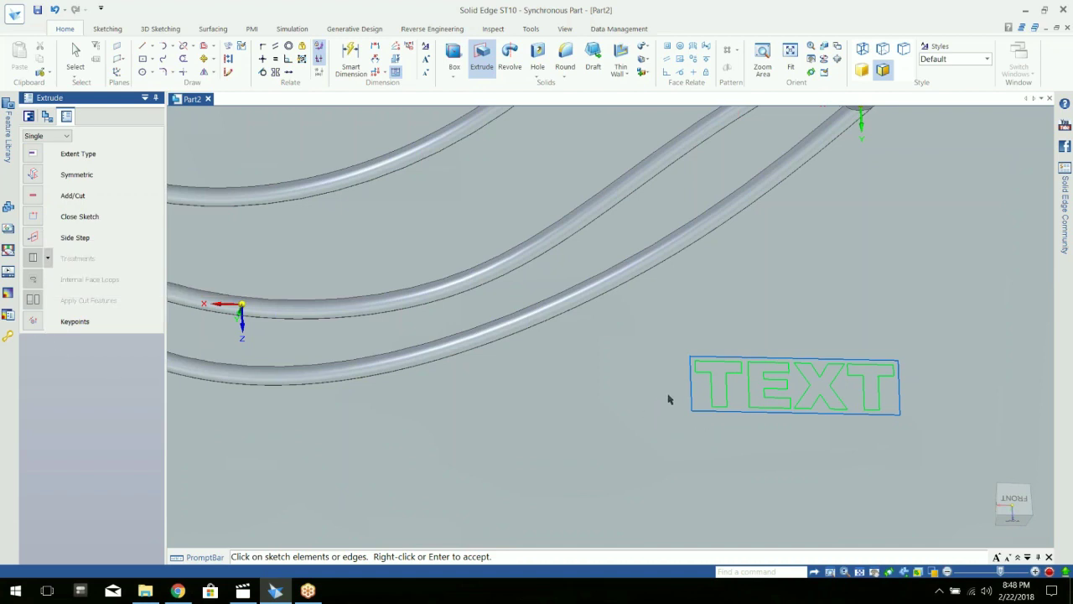
left_click(813, 395)
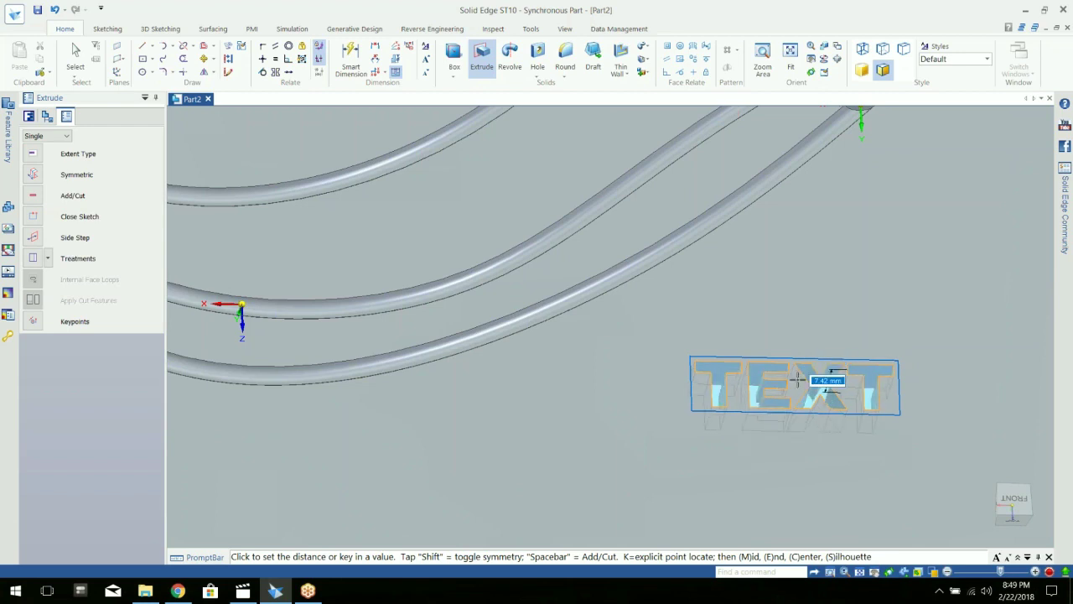
Finish the TEXT cut at 4 mm depth and orbit to inspect the letters.
type("4")
key("Return")
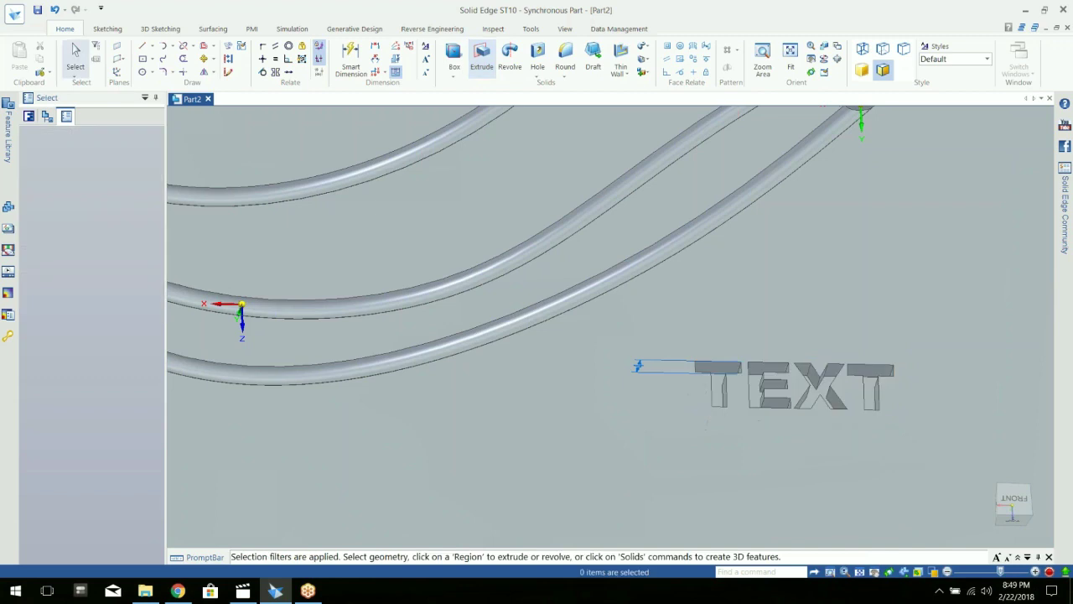
scroll(753, 390, "down", 3)
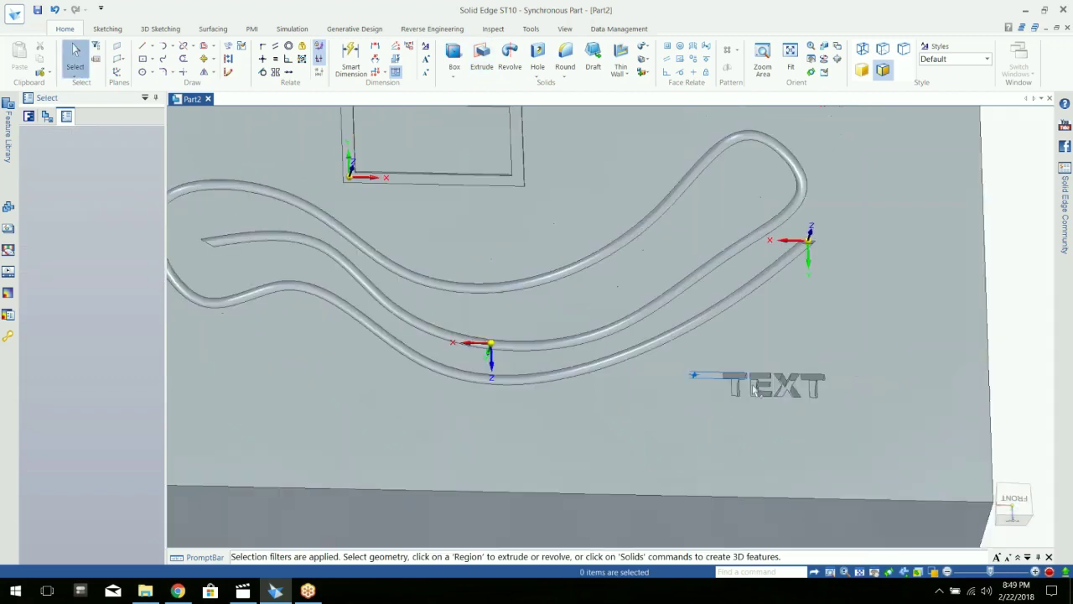
scroll(791, 383, "up", 5)
middle_click_drag(824, 399, 821, 366)
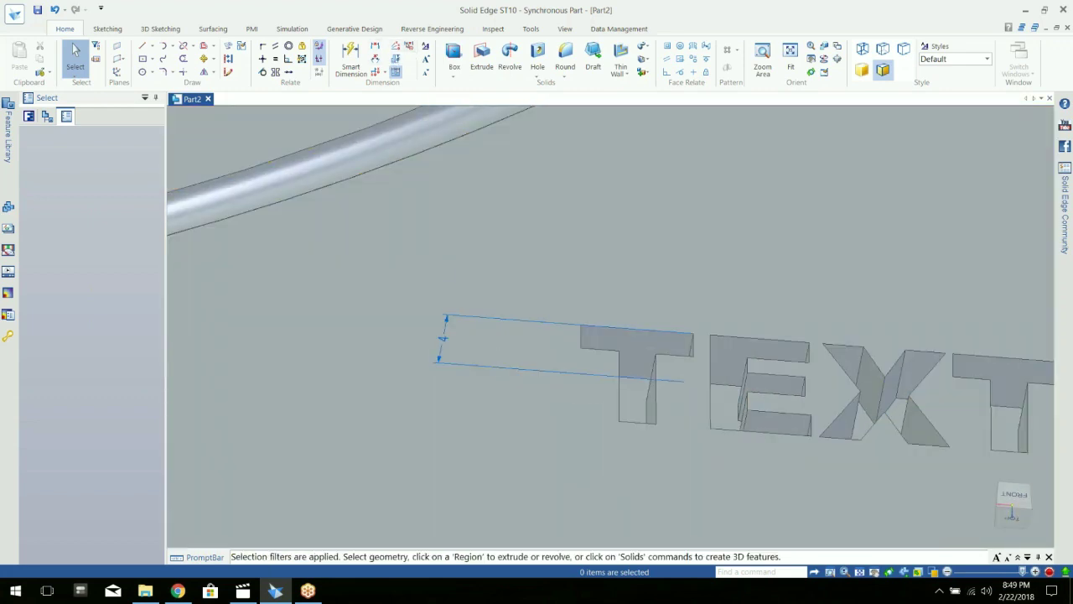
Change the letters' depth dimension from 4 mm to 3.5 mm.
left_click(449, 348)
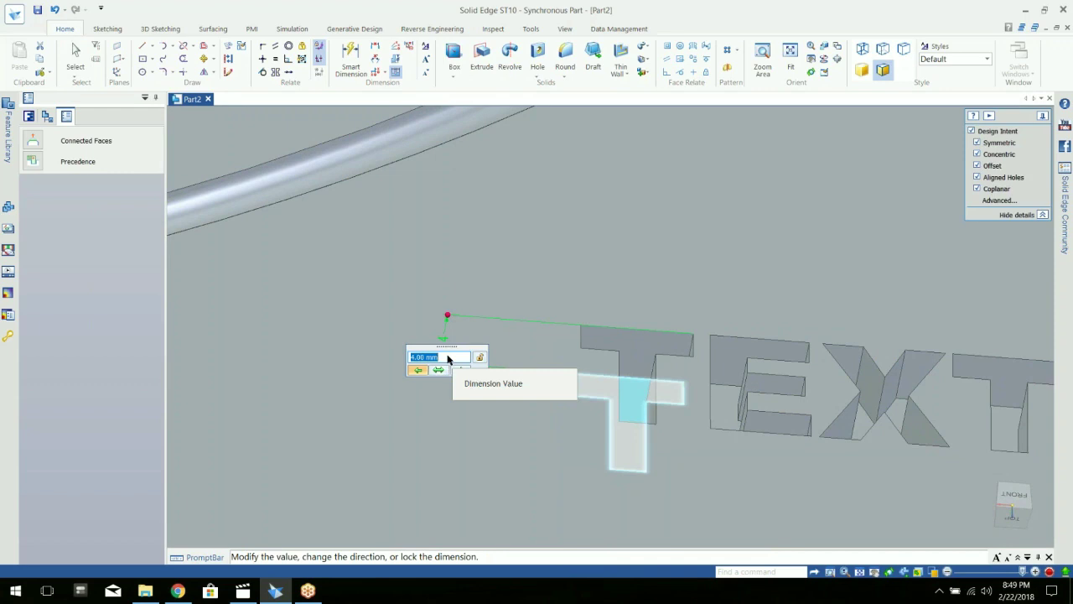
type("3.5")
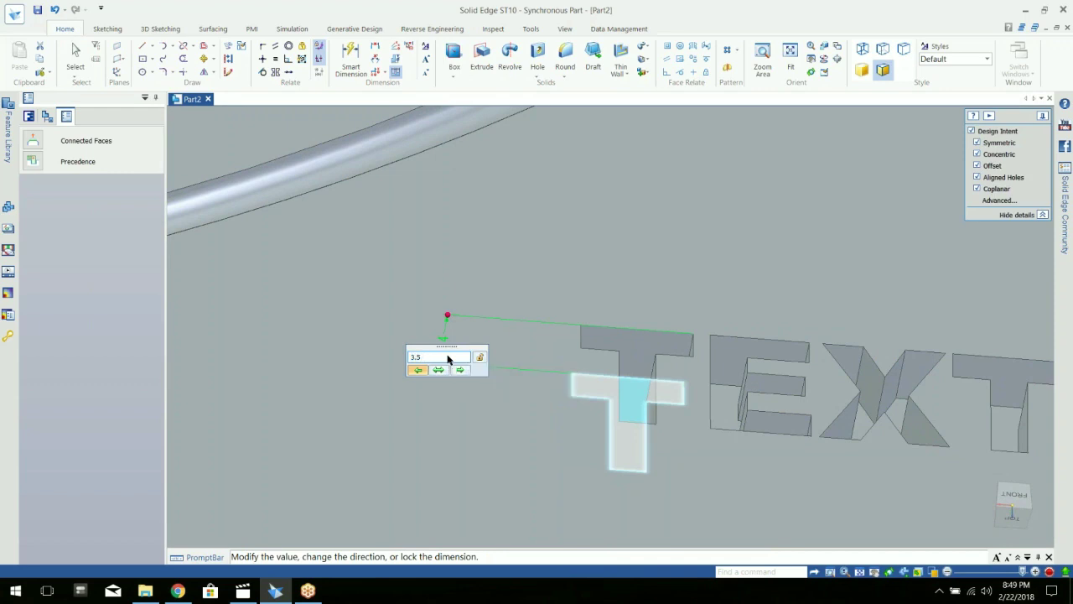
key("Return")
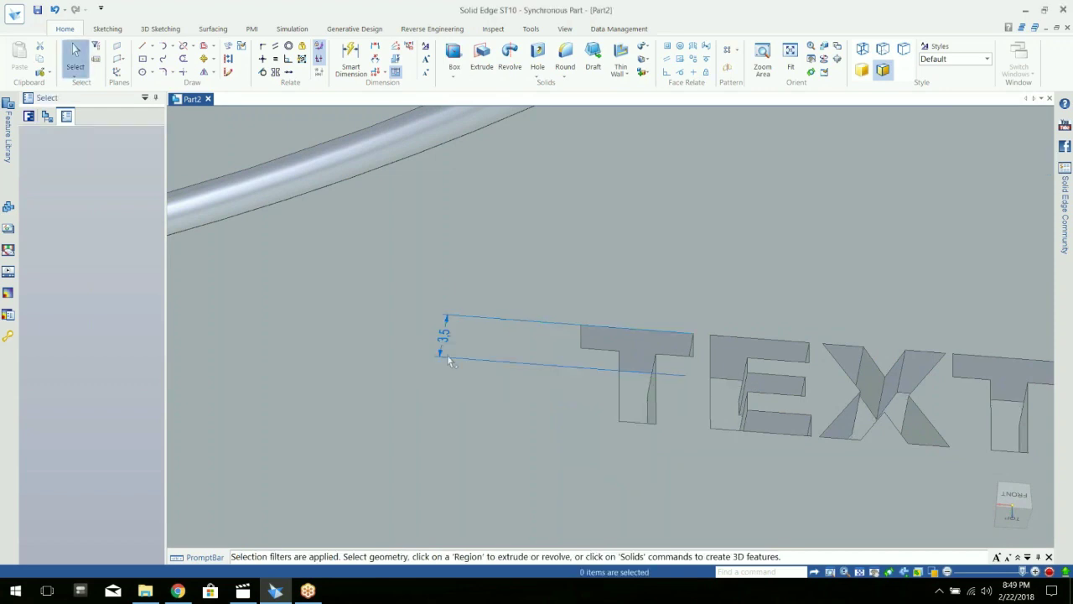
Enable Model geometry in the Selection Filter so faces can be picked.
middle_click_drag(749, 419, 726, 420)
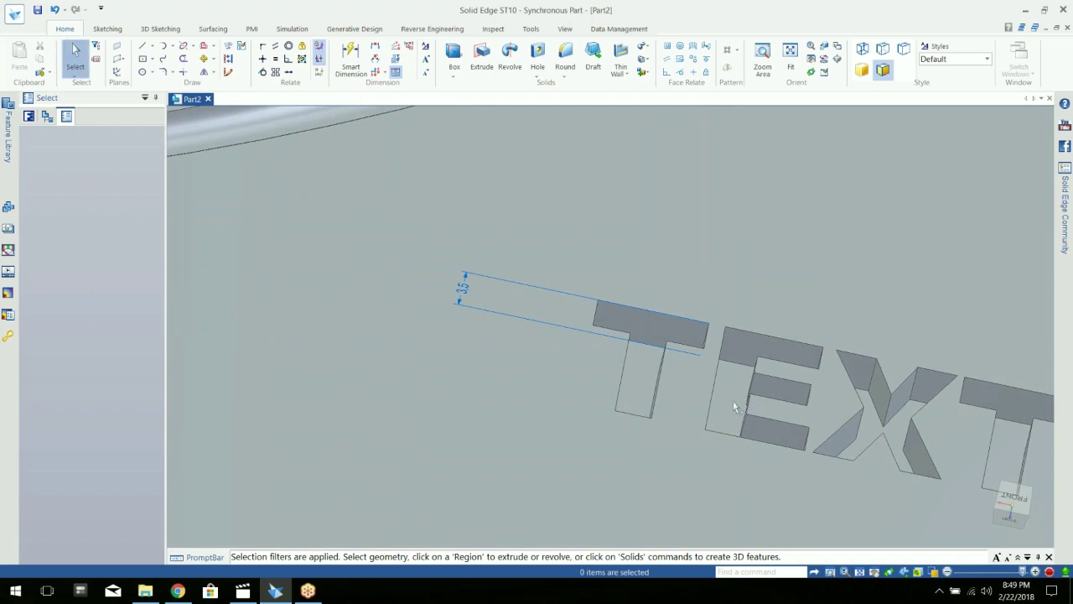
left_click(96, 45)
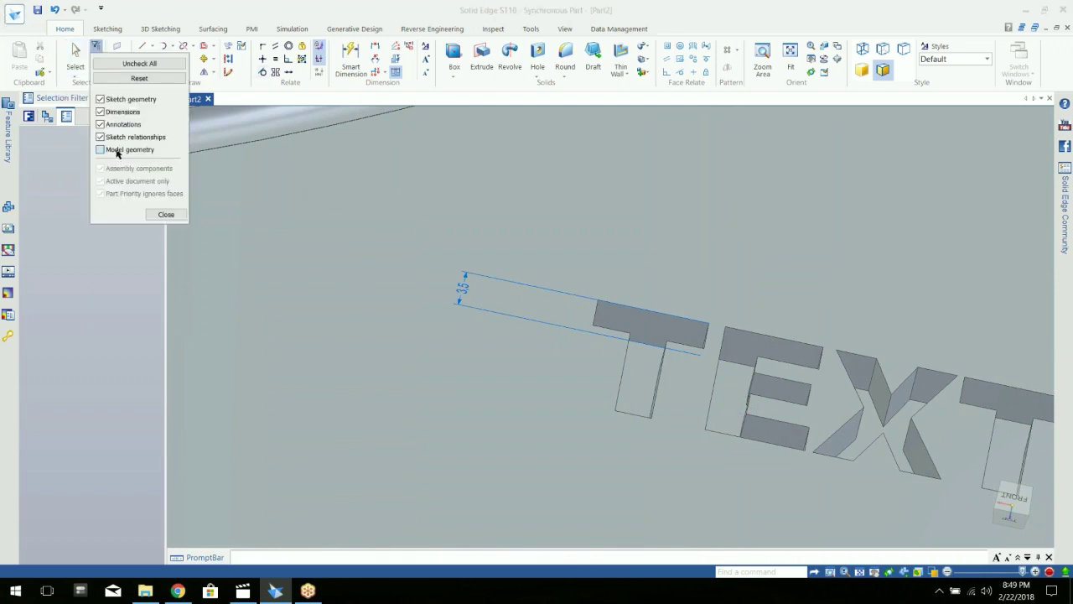
left_click(118, 152)
left_click(166, 214)
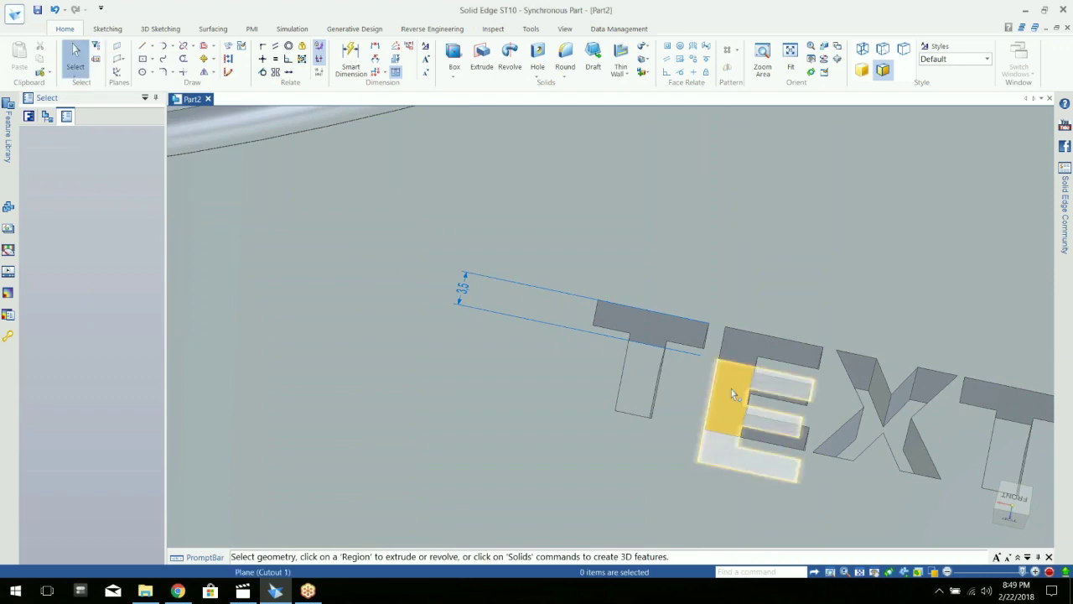
Move the E's recessed floor face to a new depth with the steering wheel.
left_click(731, 388)
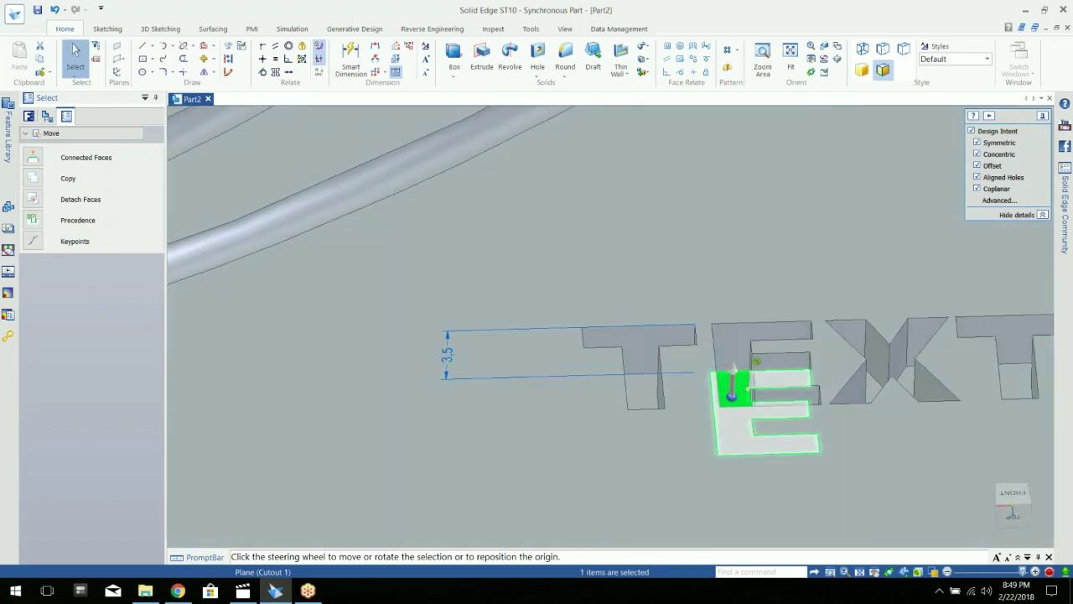
left_click(733, 384)
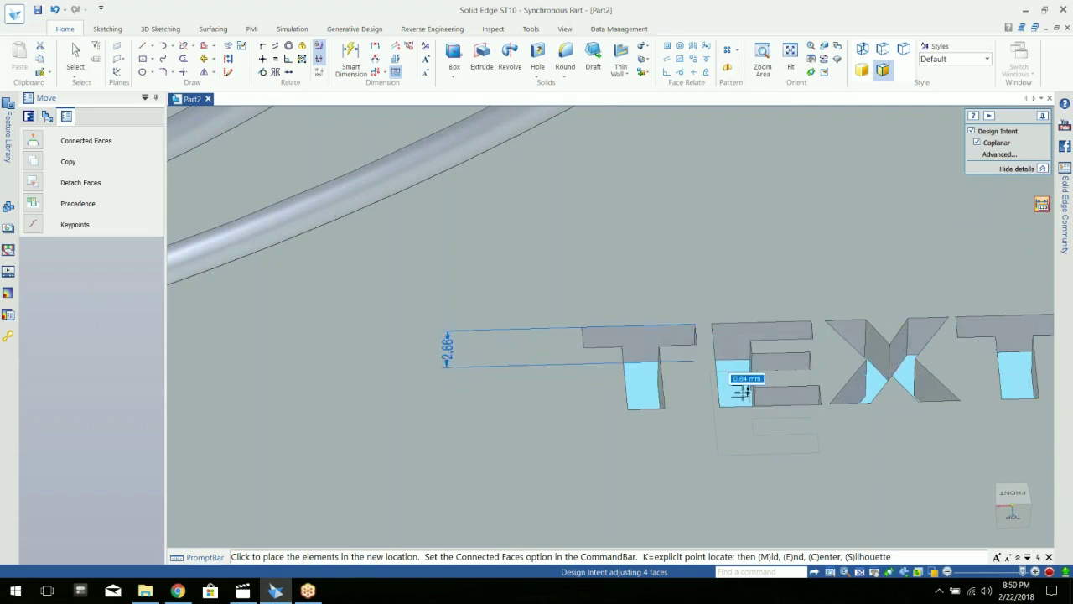
scroll(746, 384, "up", 1)
mouse_move(746, 386)
middle_mouse_down()
mouse_move(759, 409)
mouse_move(732, 387)
middle_mouse_up()
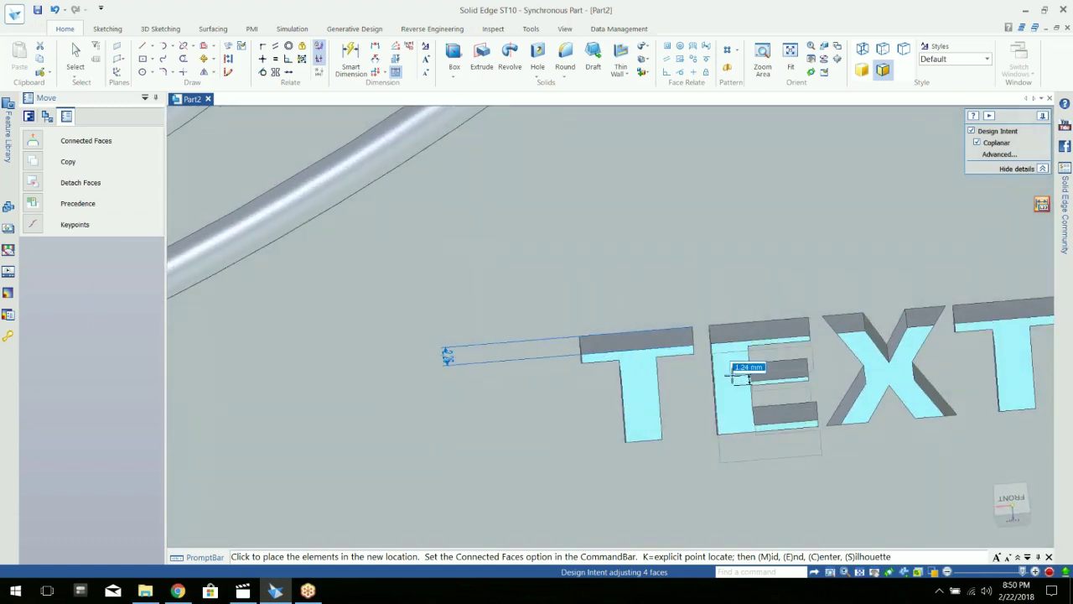
left_click(742, 378)
left_click(734, 389)
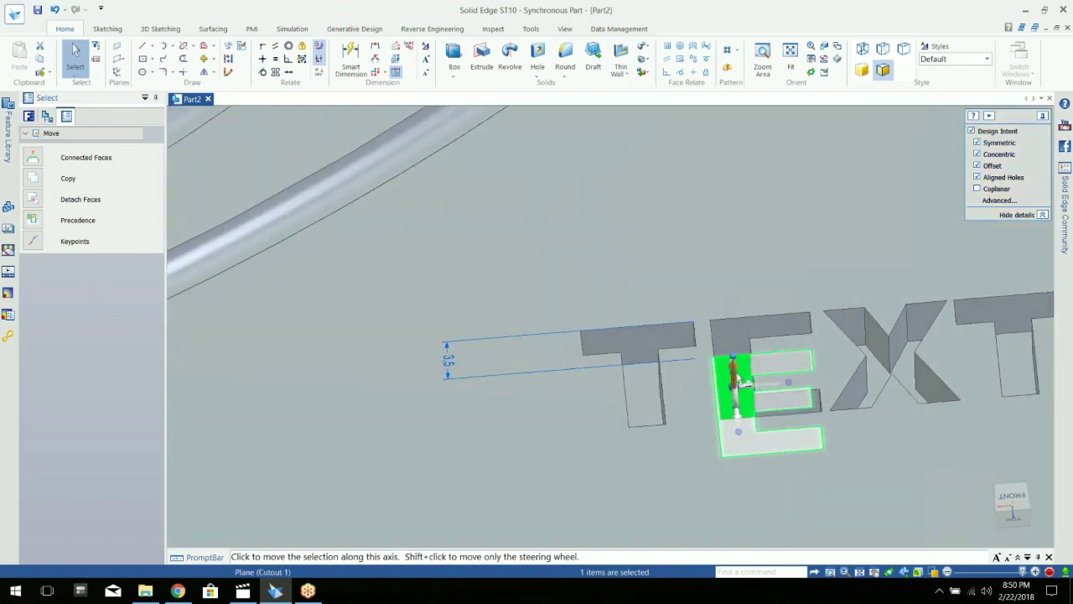
left_click(735, 376)
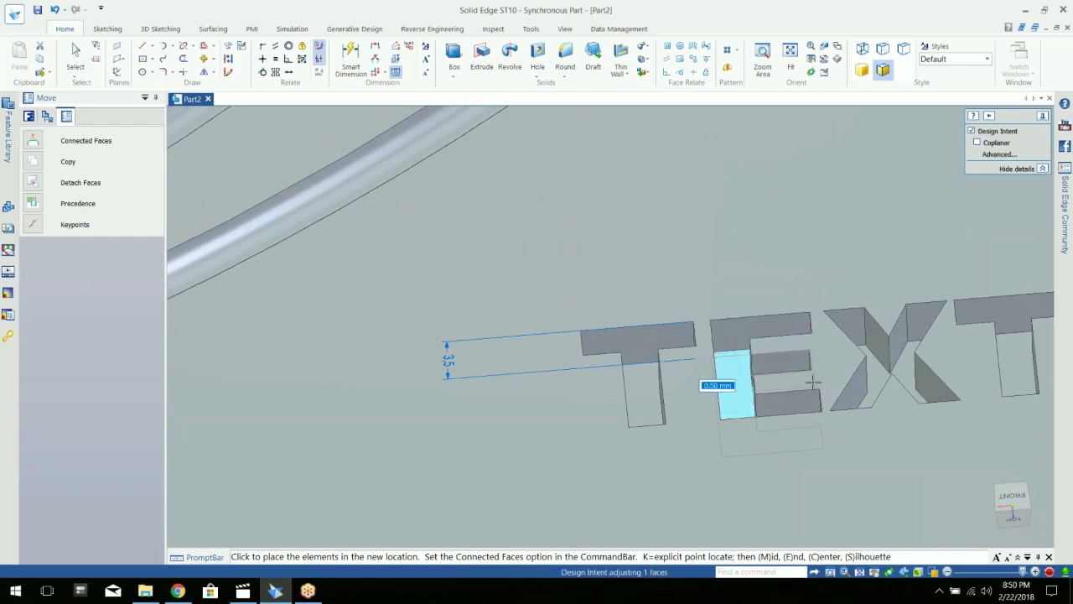
left_click(737, 362)
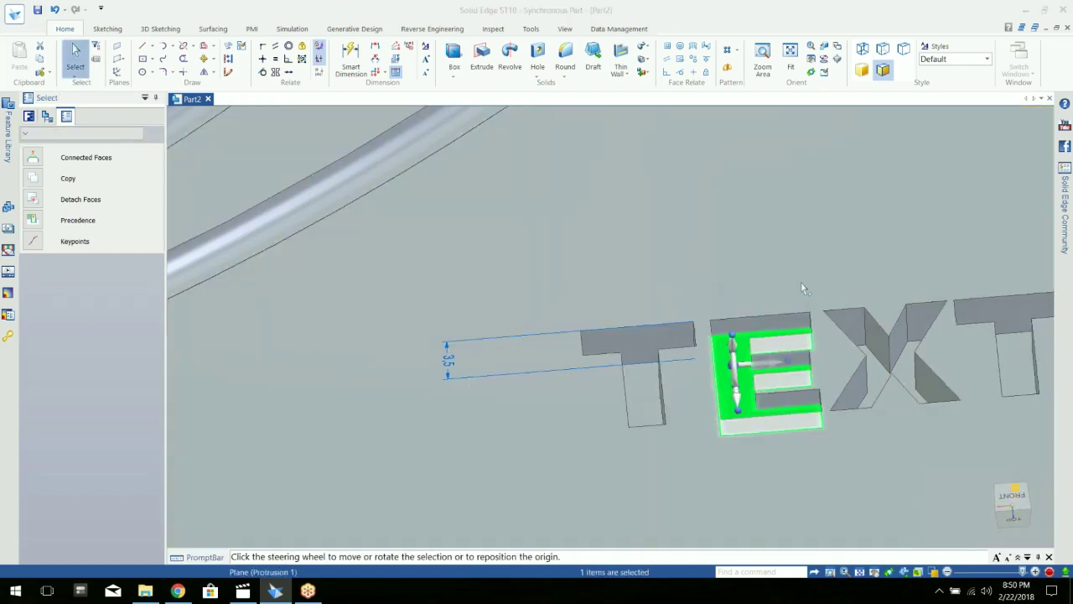
Move the first T's recessed floor face to a new depth.
key("Escape")
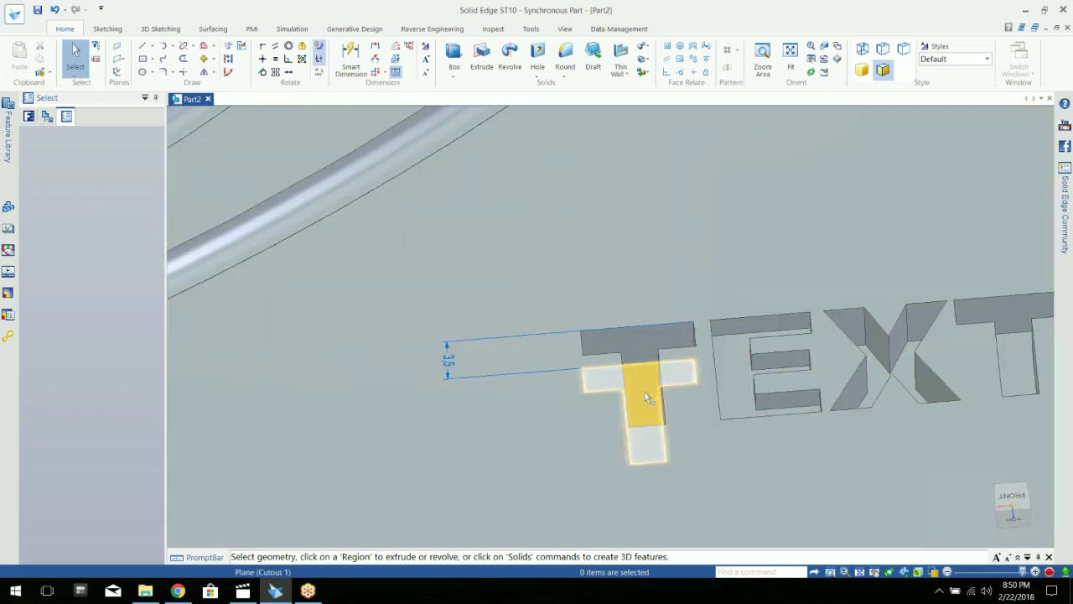
left_click(644, 391)
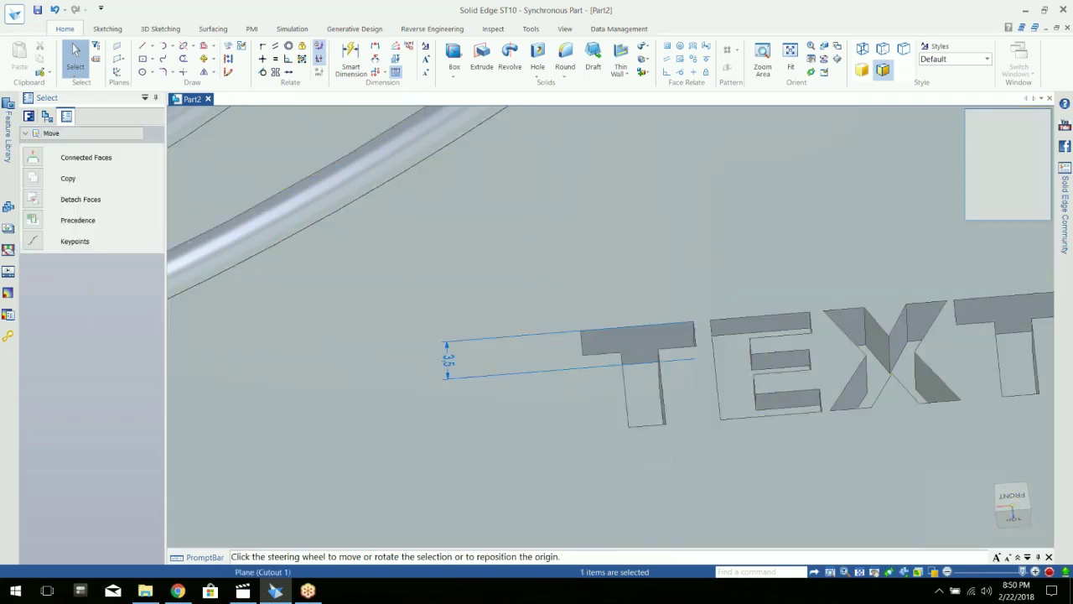
left_click(644, 379)
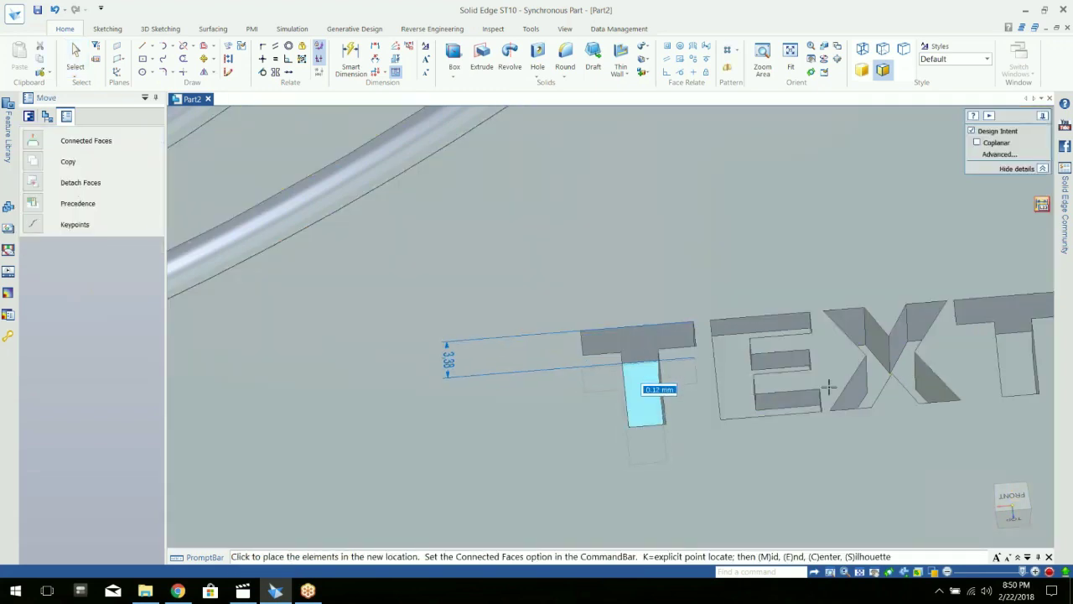
left_click(661, 387)
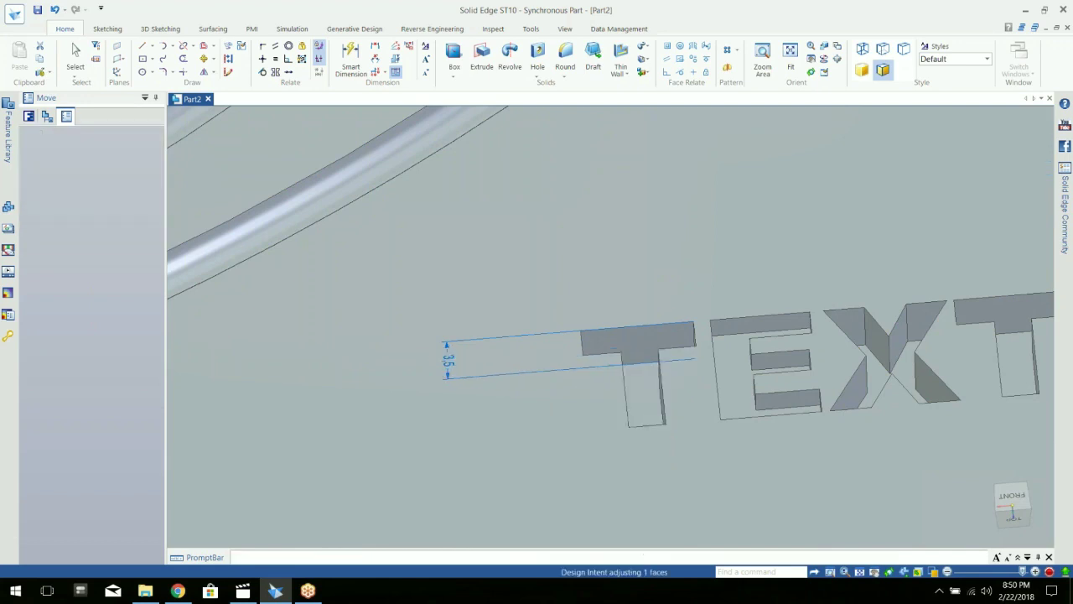
Select the X, last T and first T floors and move them together to the new depth.
left_click(902, 368)
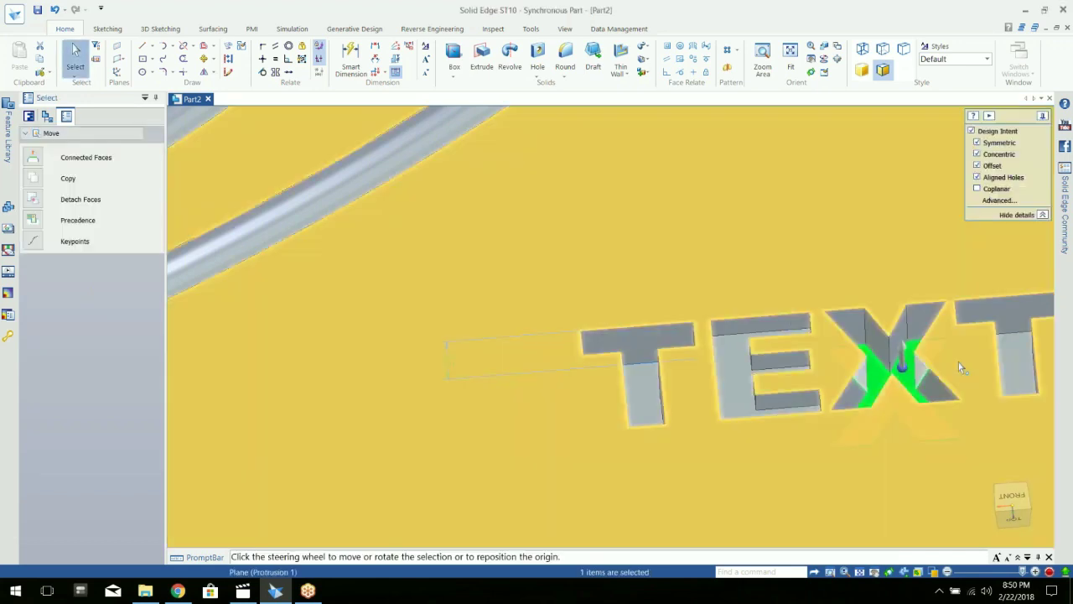
left_click(1004, 356)
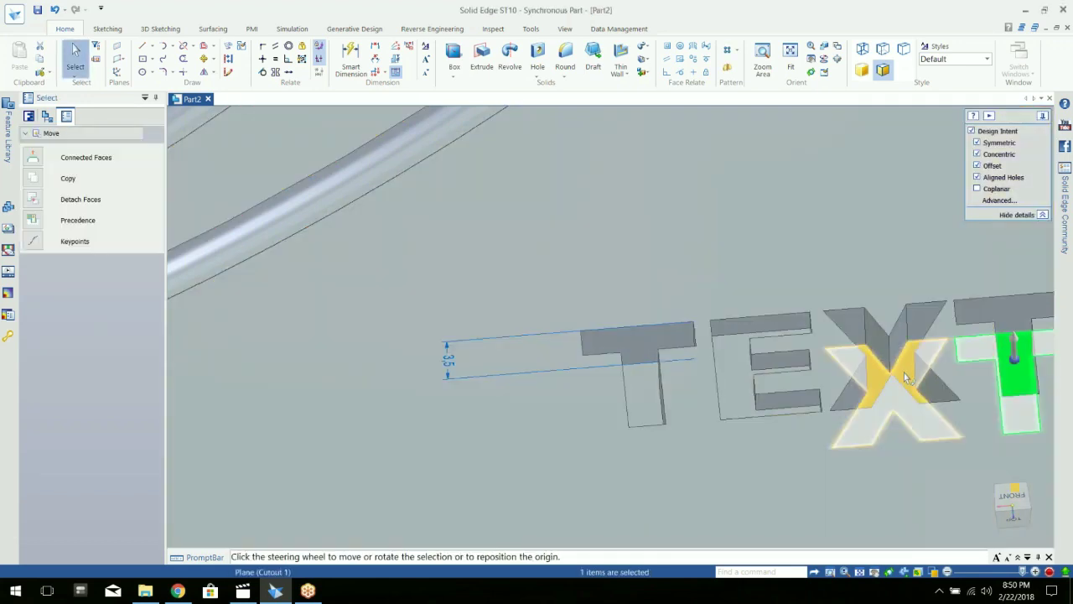
left_click(893, 373, "ctrl")
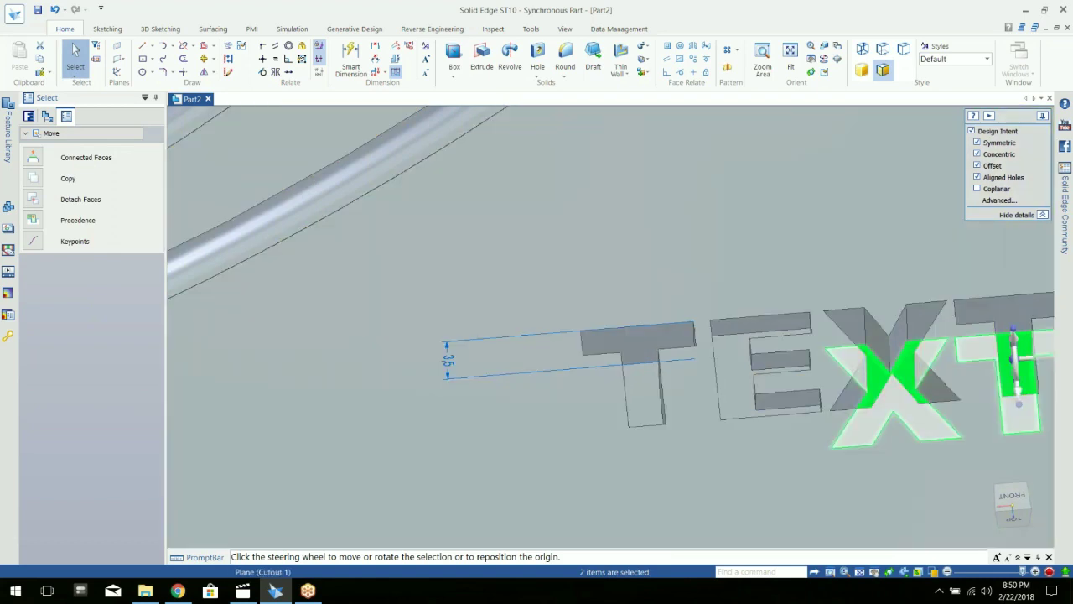
left_click(667, 404, "ctrl")
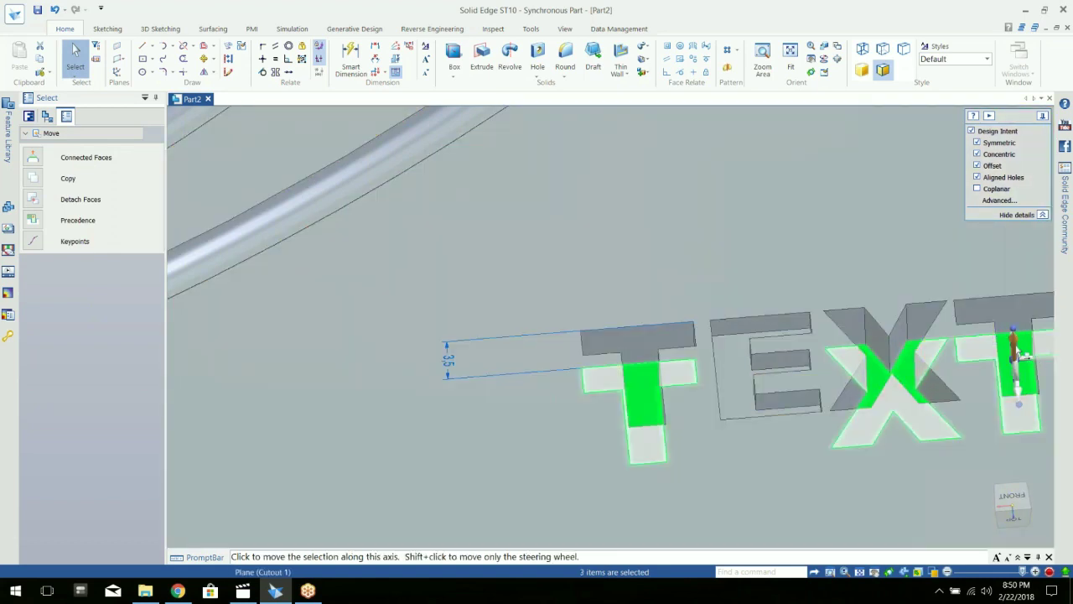
left_click(1021, 356)
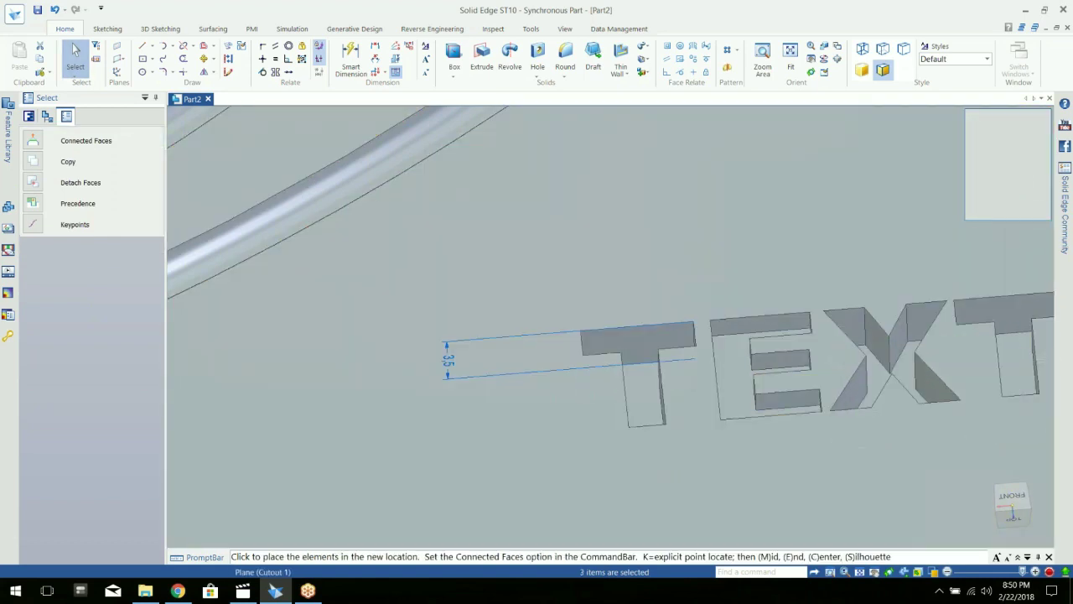
left_click(1019, 355)
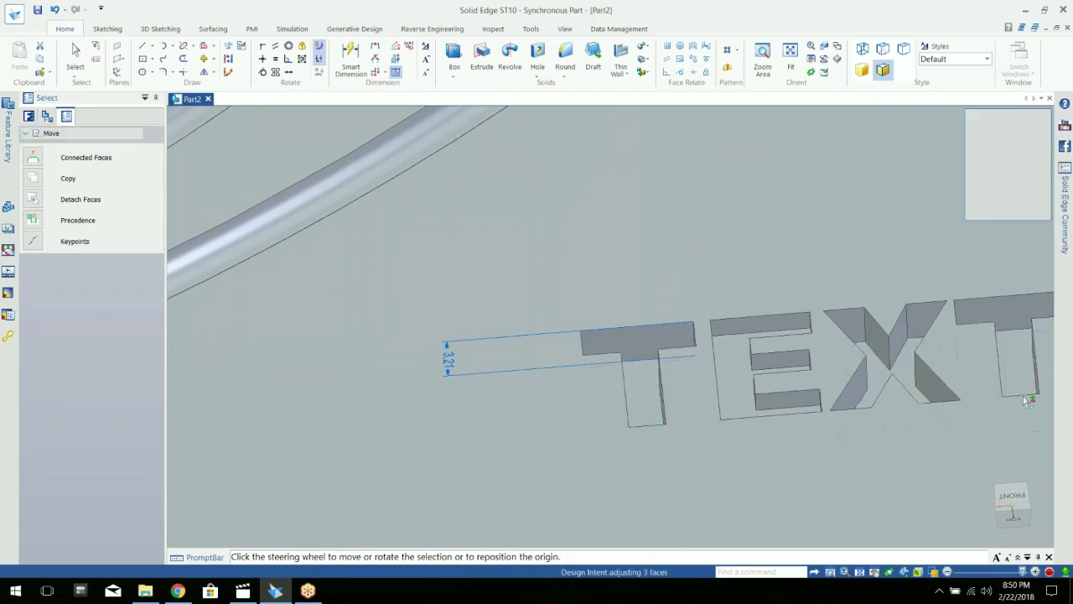
Reselect the first T floor, move it to the new depth (3.21), then deselect.
key("Escape")
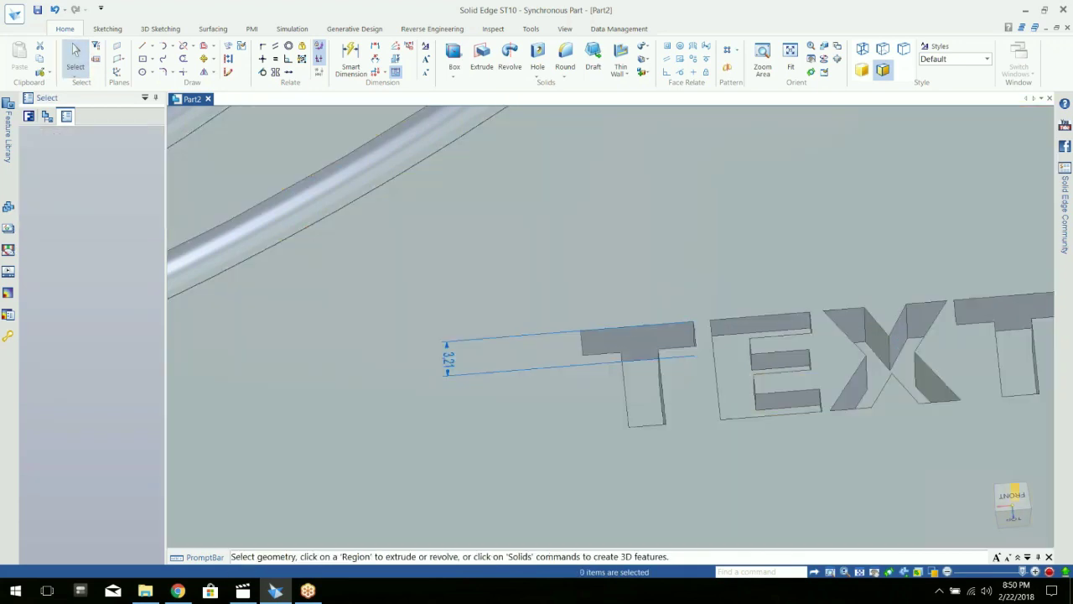
left_click(642, 400)
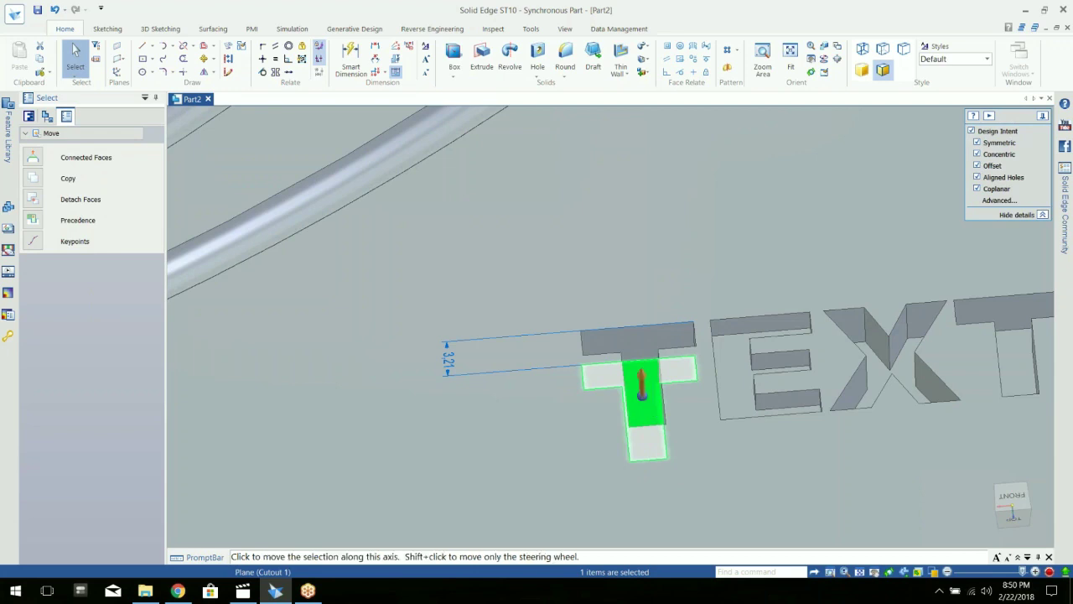
left_click(644, 389)
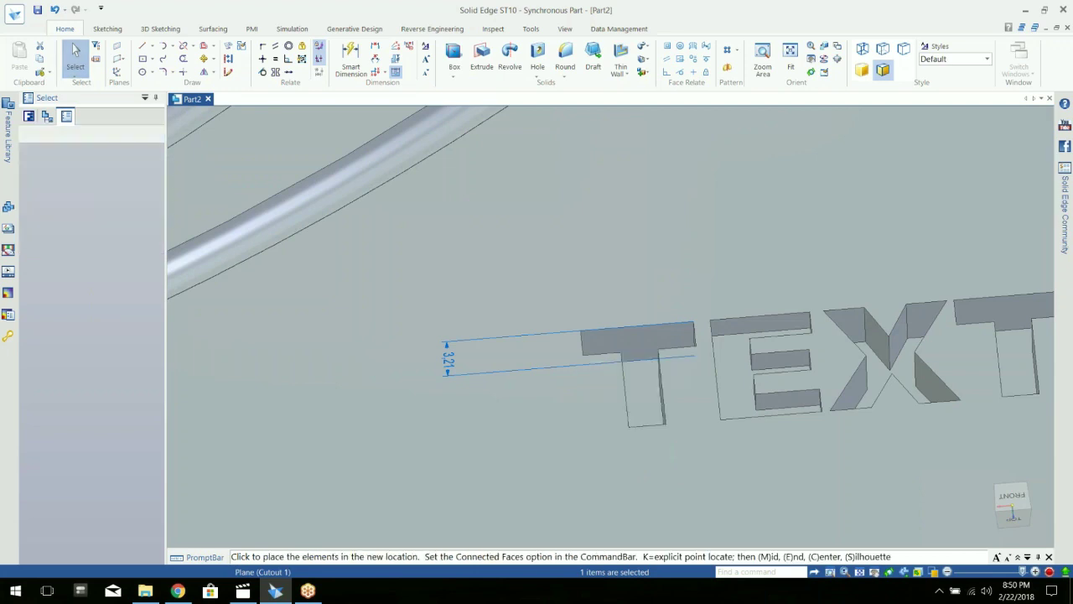
left_click(646, 391)
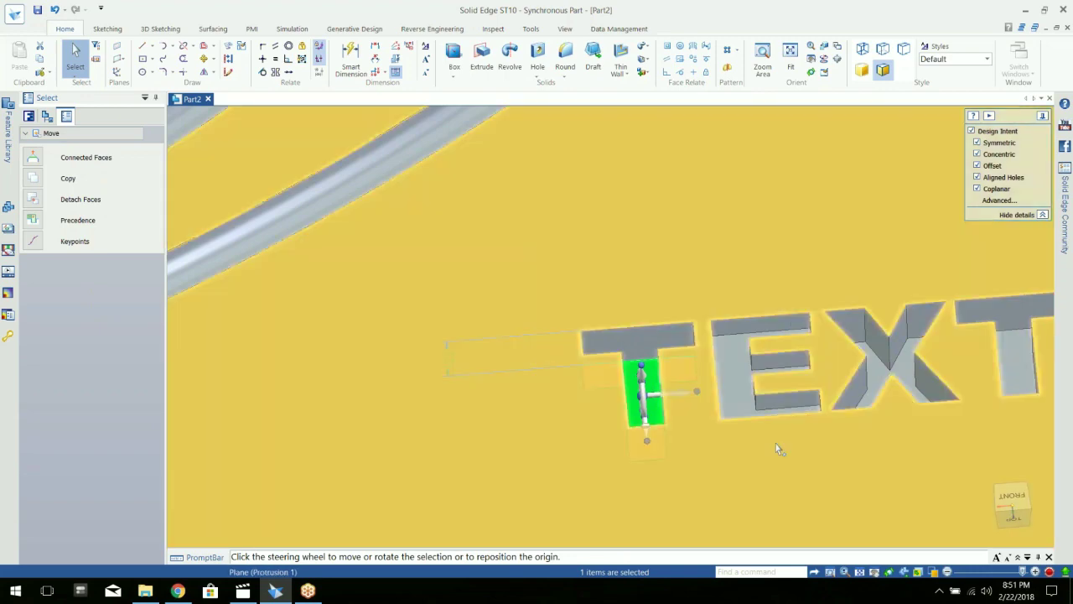
left_click(776, 444)
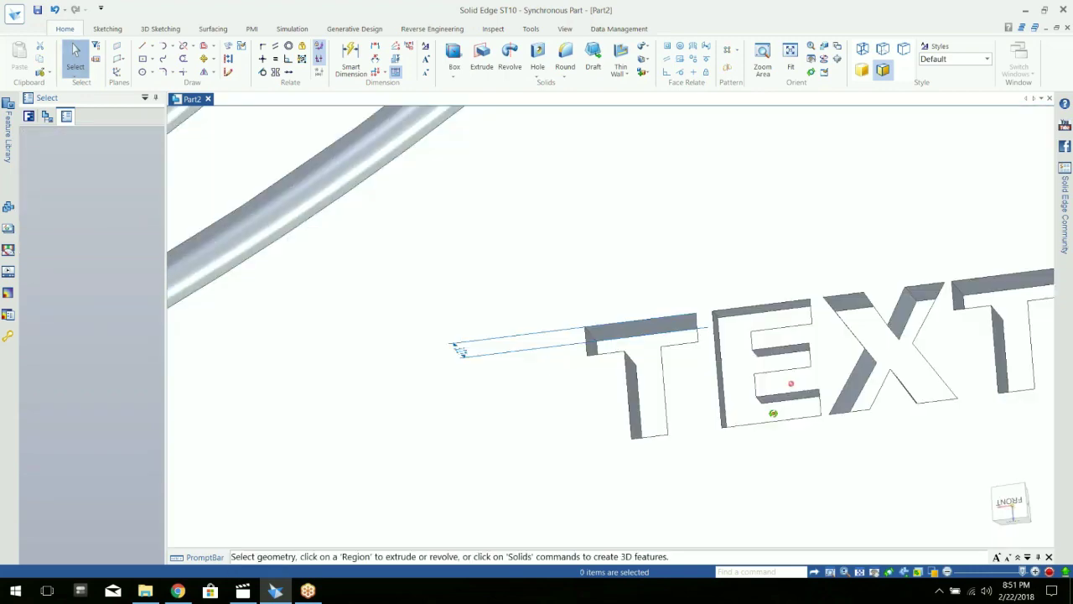
Zoom and orbit from the FRONT view to an oblique view of the finished block.
scroll(792, 387, "down", 10)
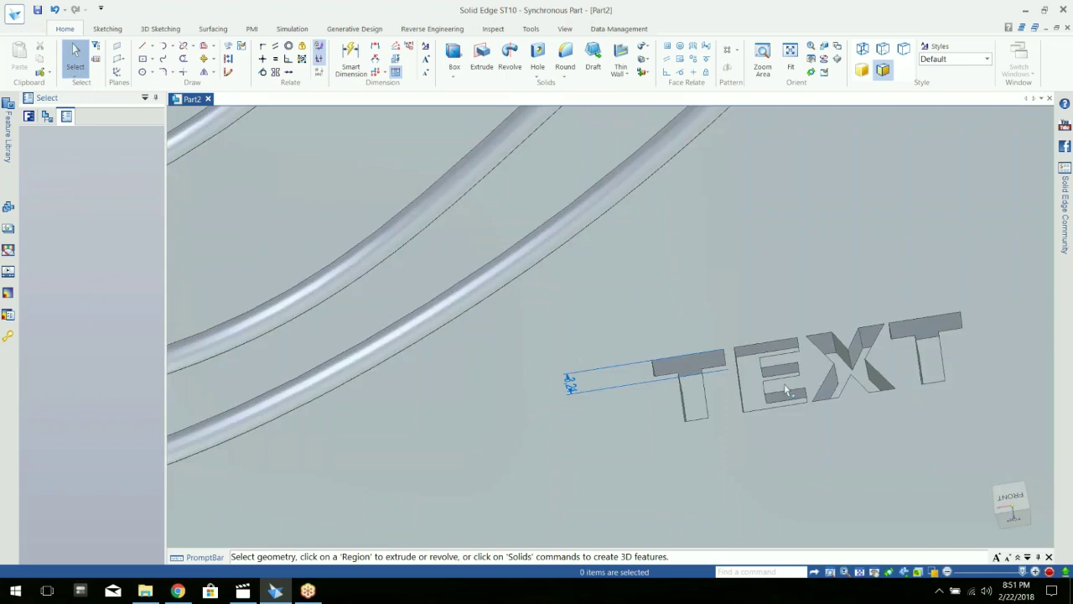
scroll(792, 385, "up", 5)
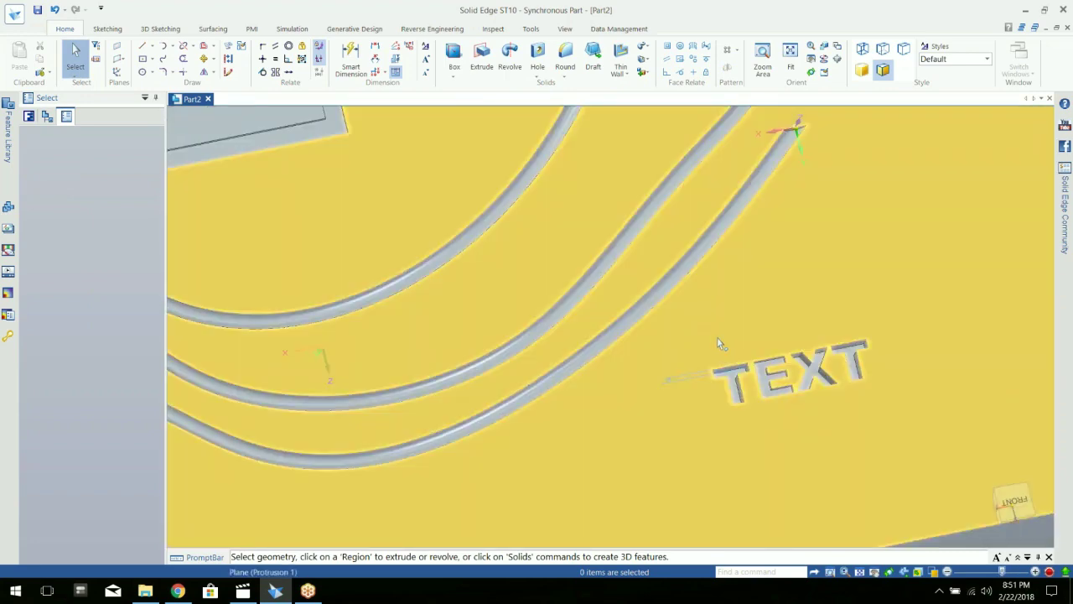
mouse_move(721, 337)
middle_mouse_down()
mouse_move(707, 317)
mouse_move(730, 335)
middle_mouse_up()
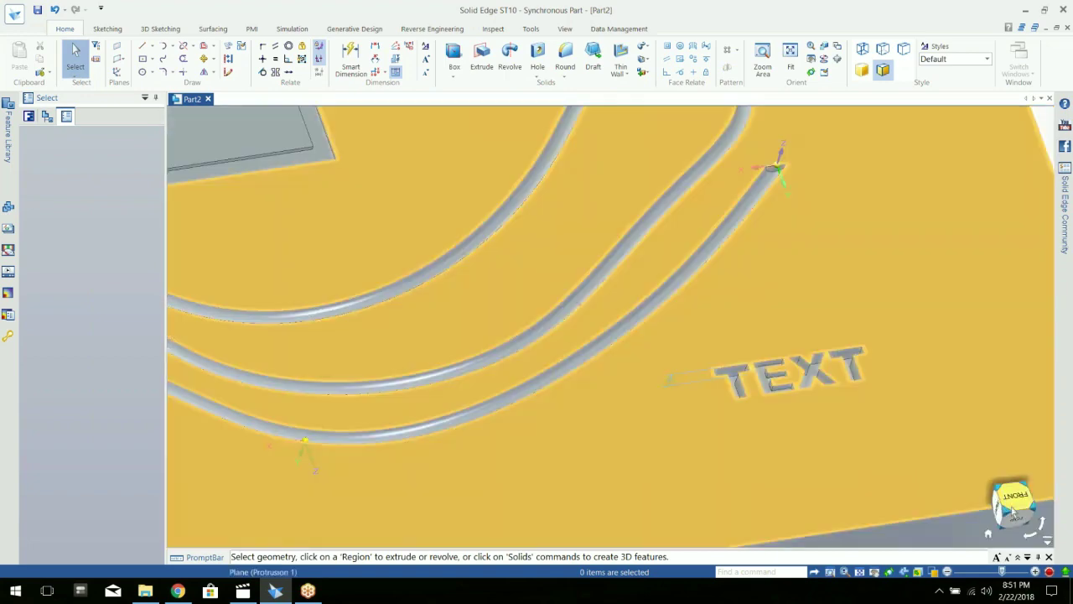
left_click(1009, 504)
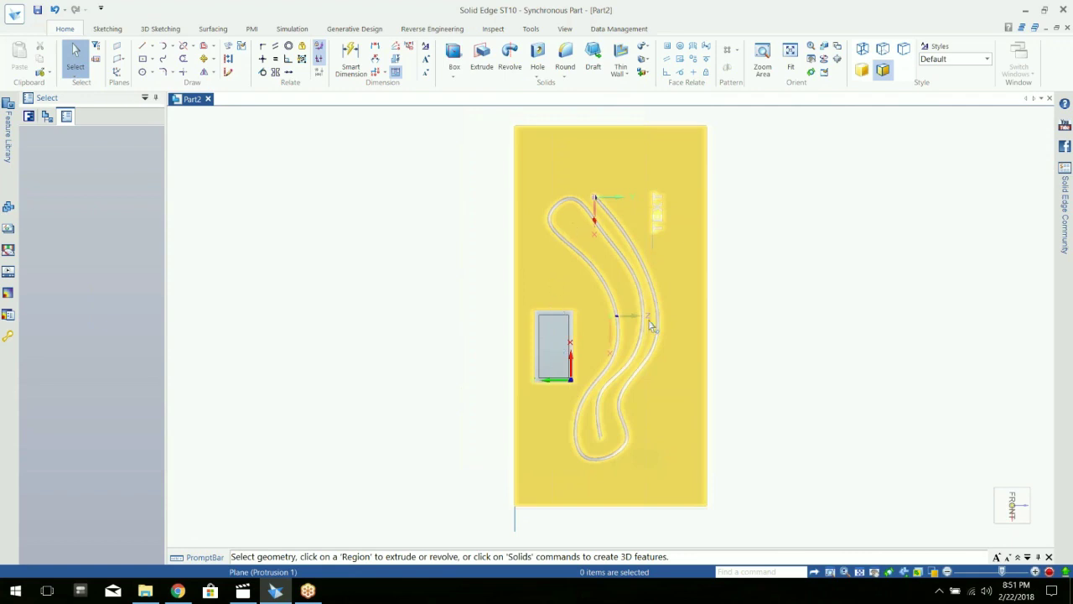
middle_click_drag(680, 412, 771, 321)
middle_click_drag(482, 251, 564, 315)
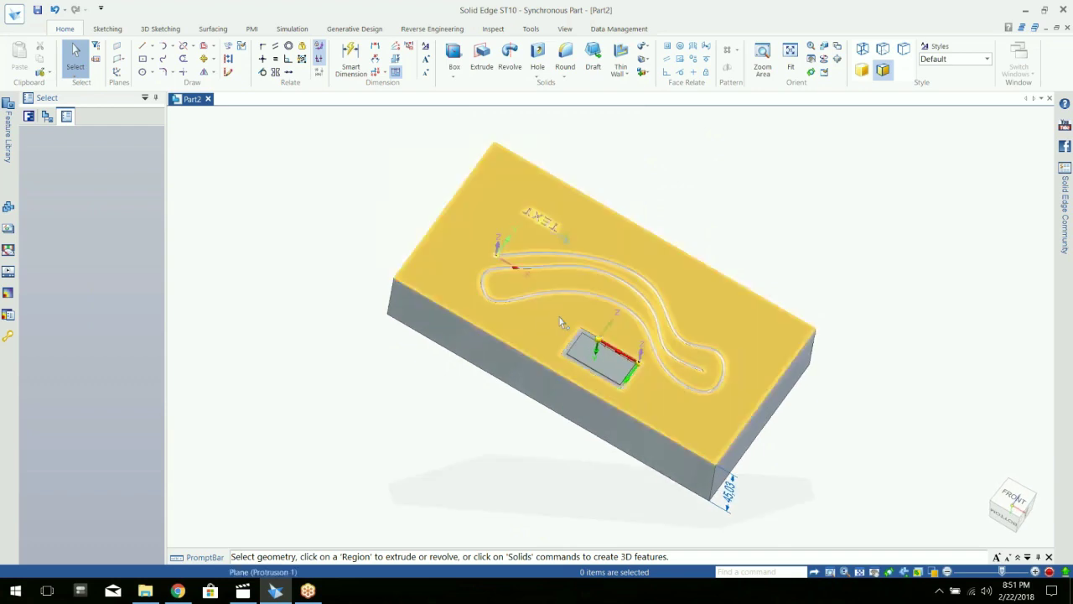
middle_click_drag(824, 334, 801, 359)
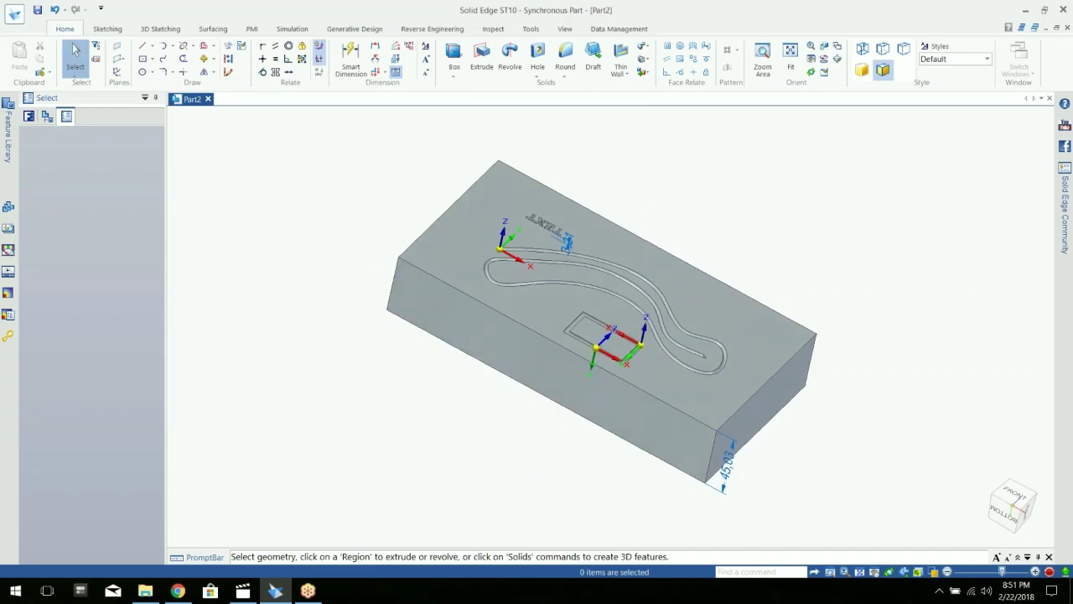